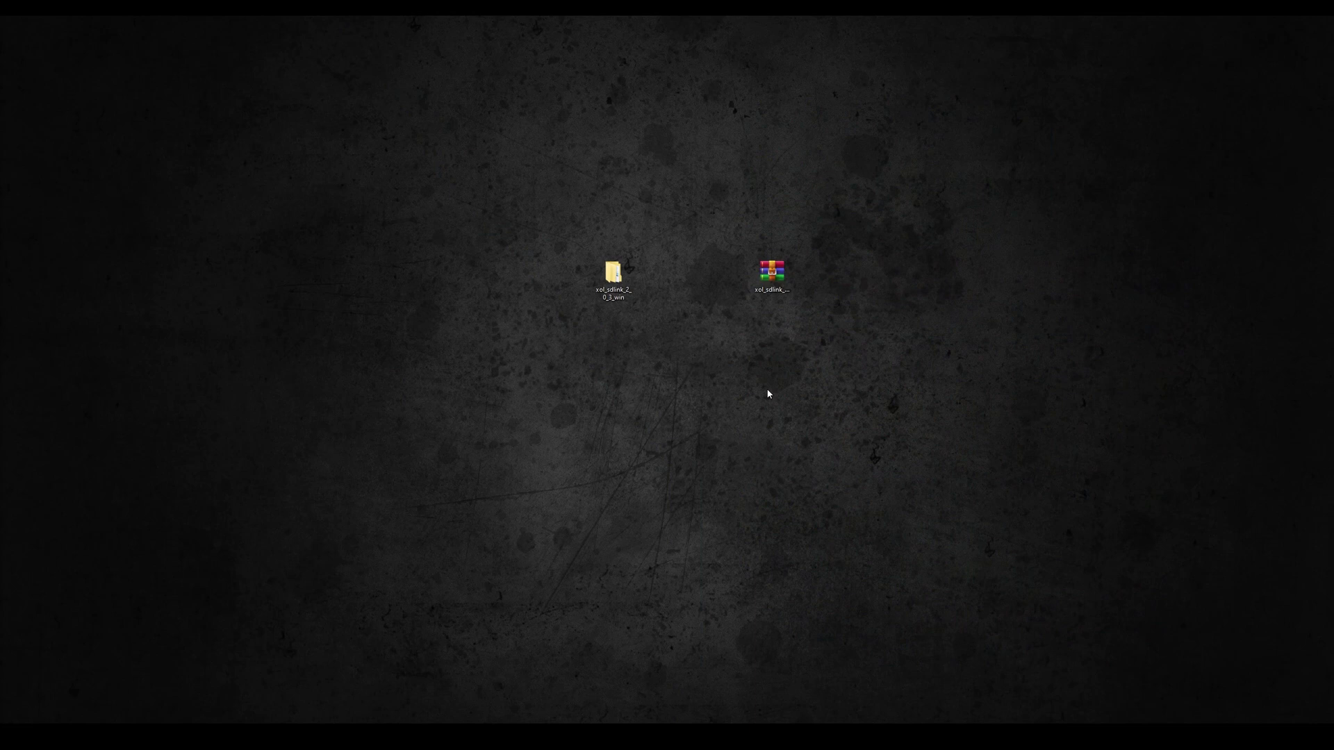
- Open the extracted xol_sdlink_2_0_3_win folder and copy the xol_sdlink folder inside it
key(Right)
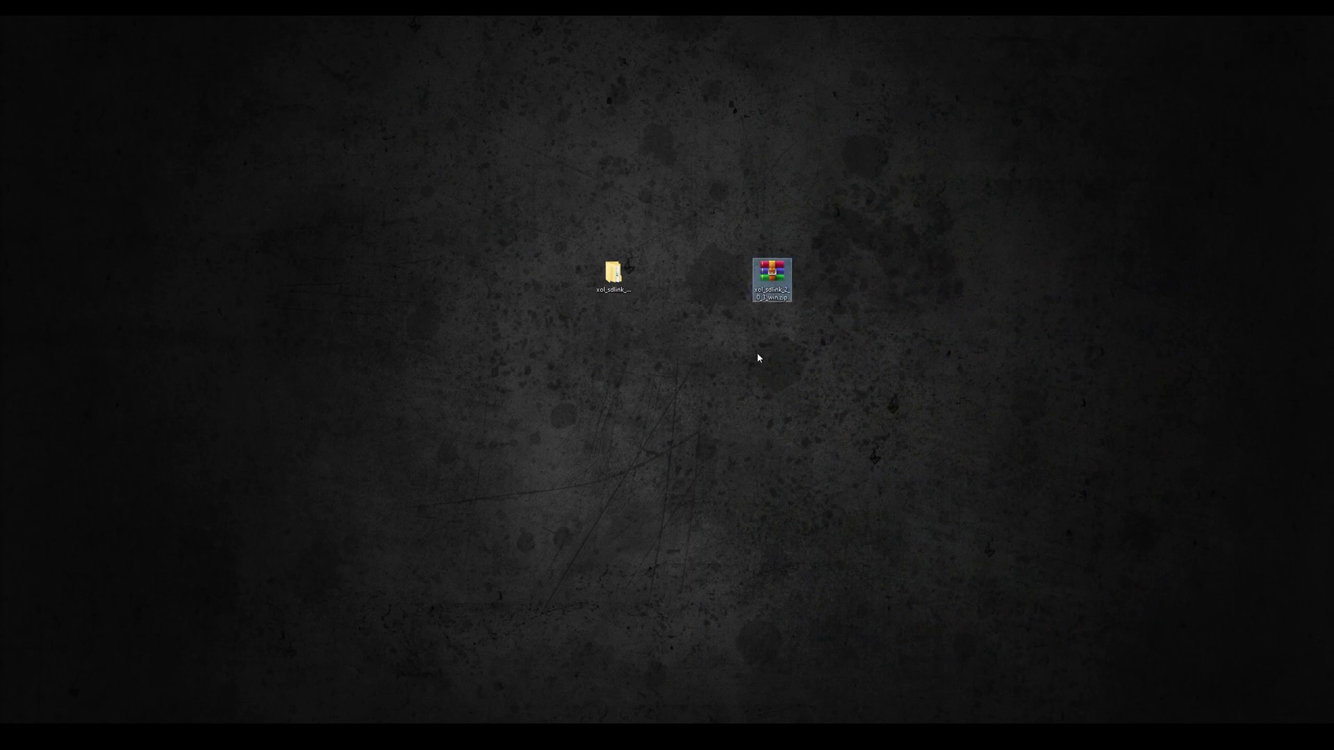
double_click(614, 275)
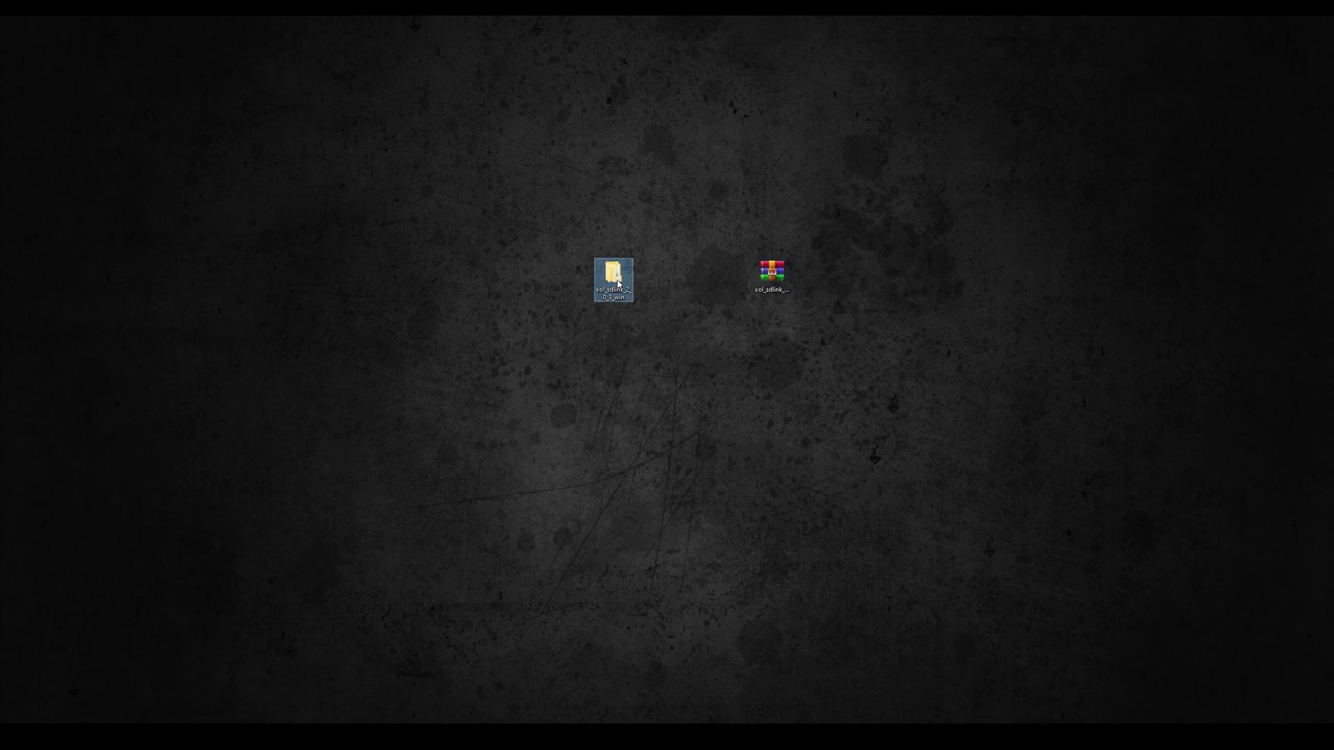
right_click(358, 254)
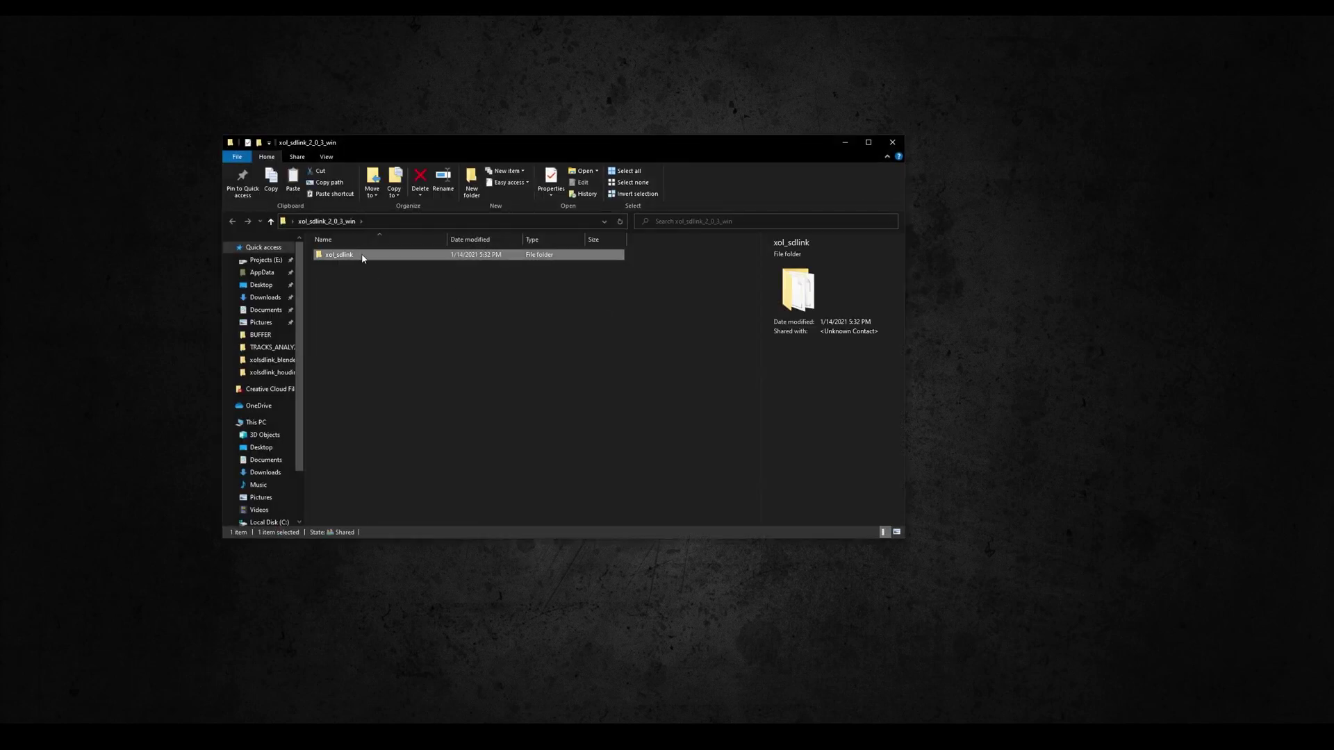
click(287, 503)
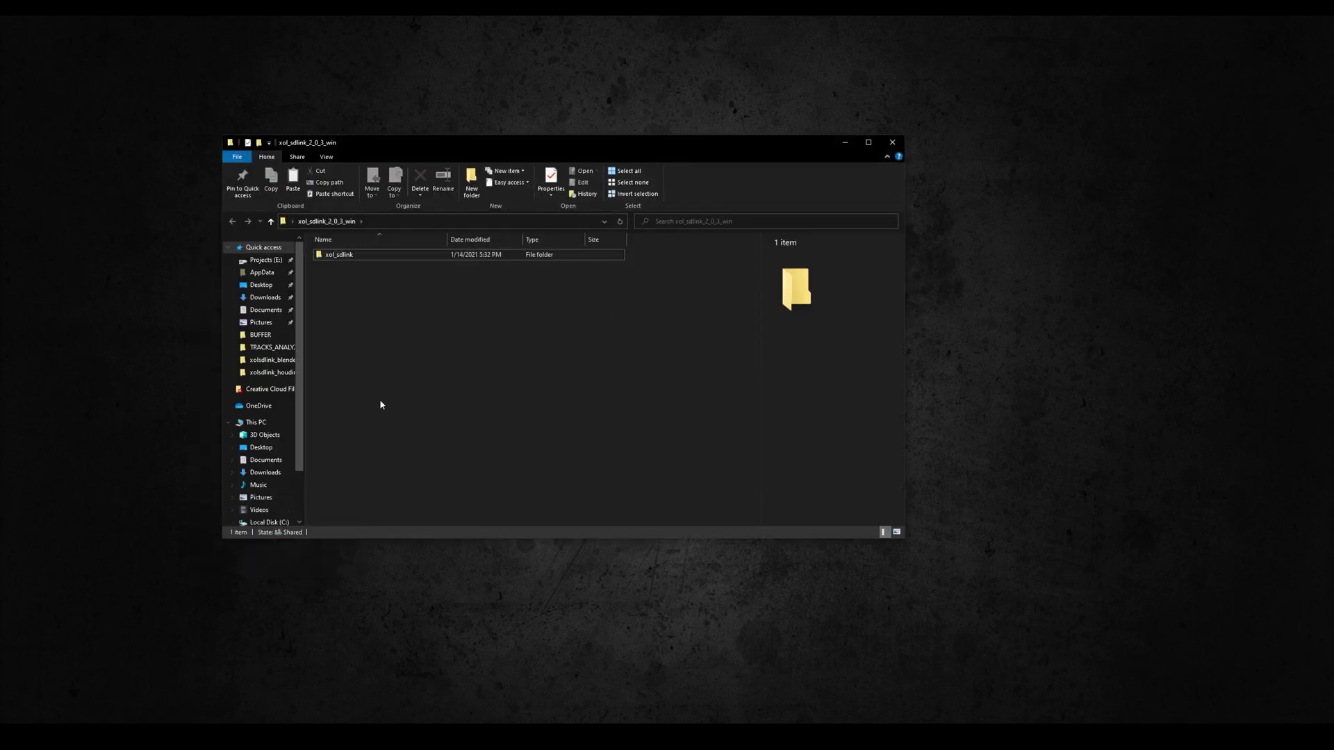
- Paste the copied plugin folder into Documents > Allegorithmic > Substance Designer > python > sduserplugins
click(266, 310)
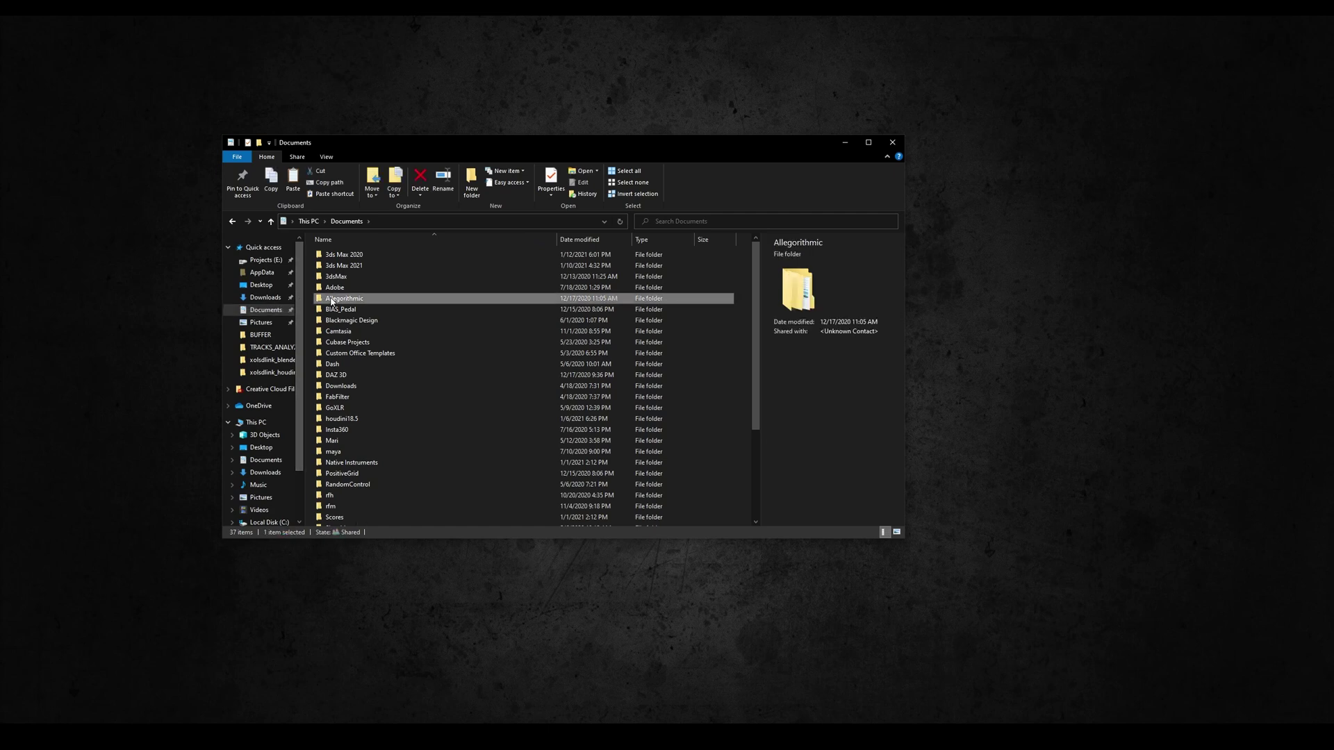
double_click(330, 299)
double_click(348, 265)
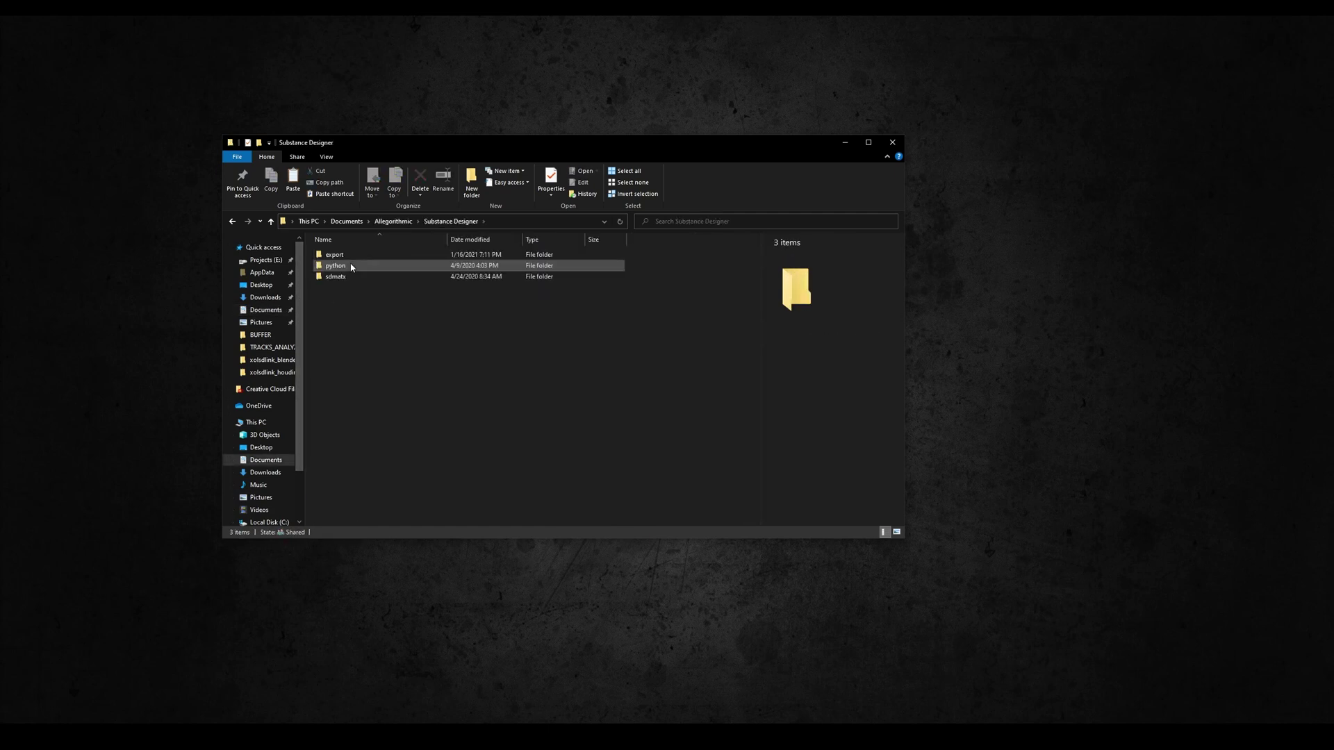
double_click(352, 267)
double_click(353, 256)
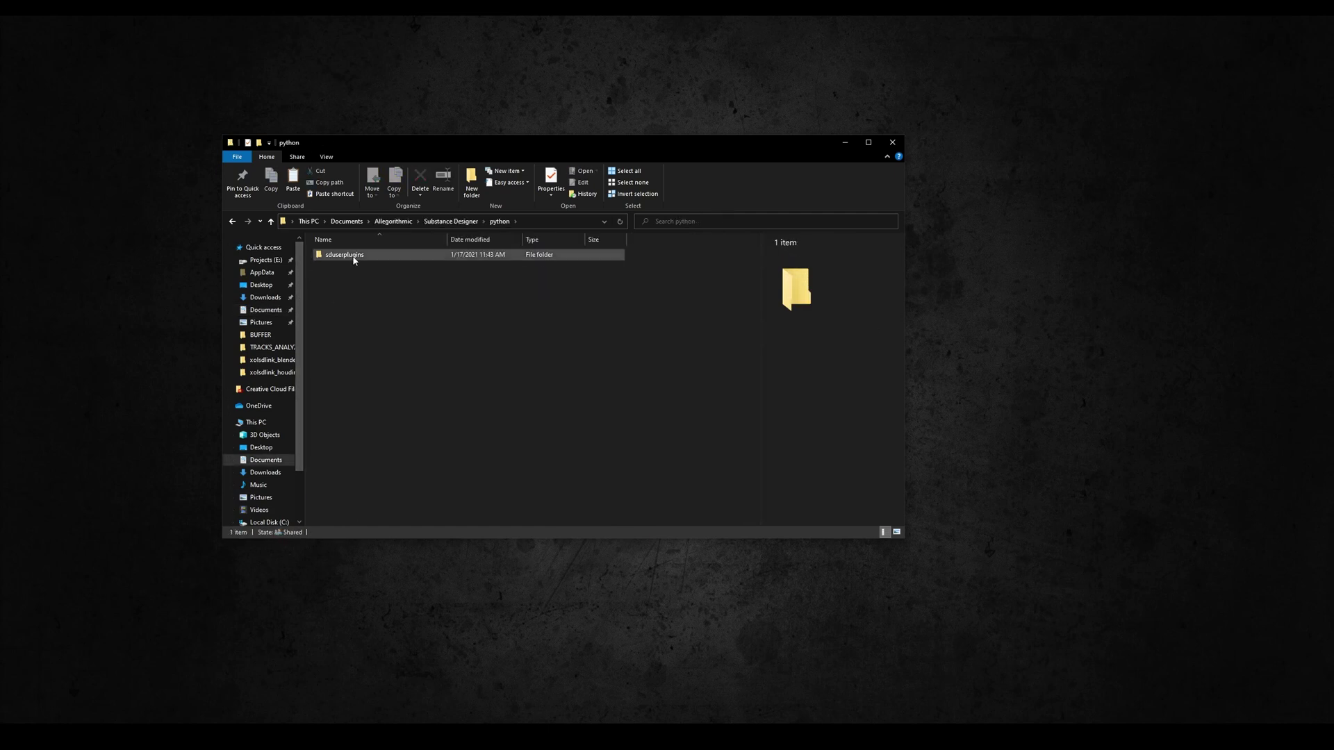
right_click(369, 297)
click(329, 371)
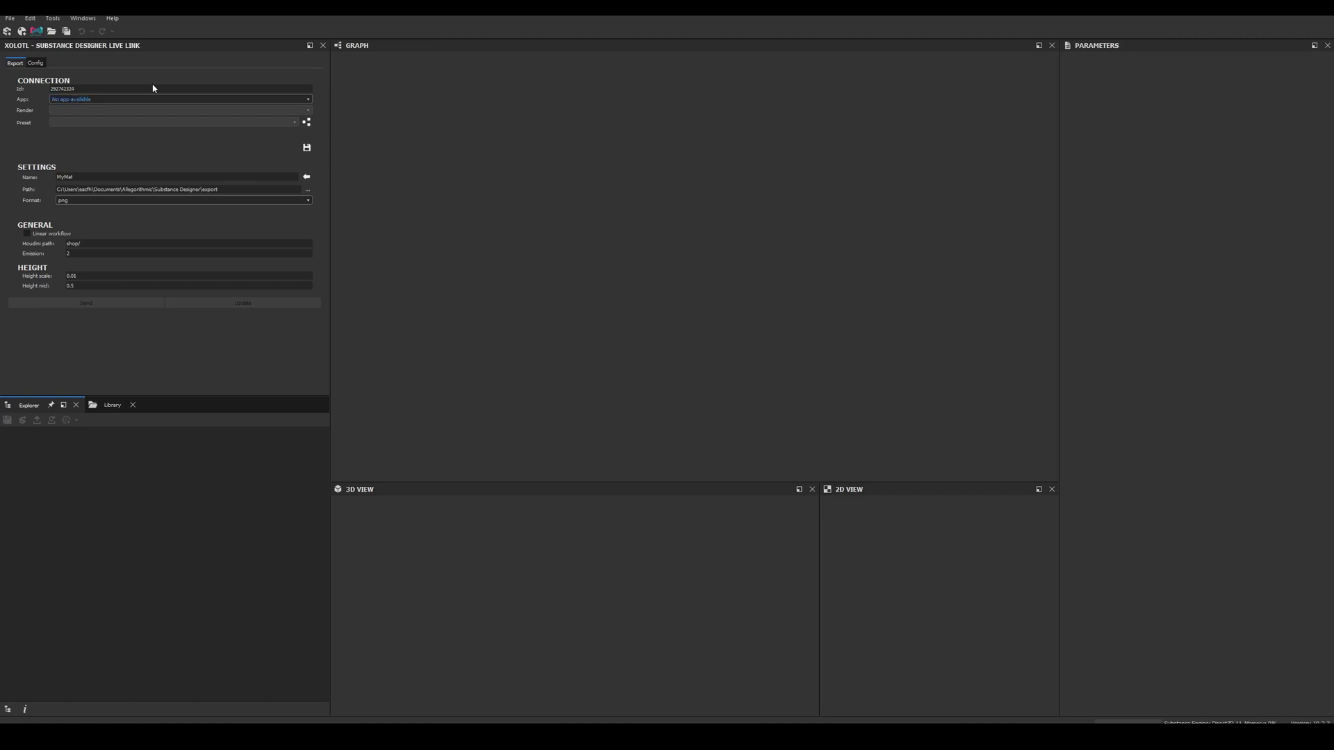
- Check in the Plugin Manager that xol_sdlink is loaded and find the Xolotl - Substance Designer Live Link entry among the windows
click(52, 18)
click(72, 82)
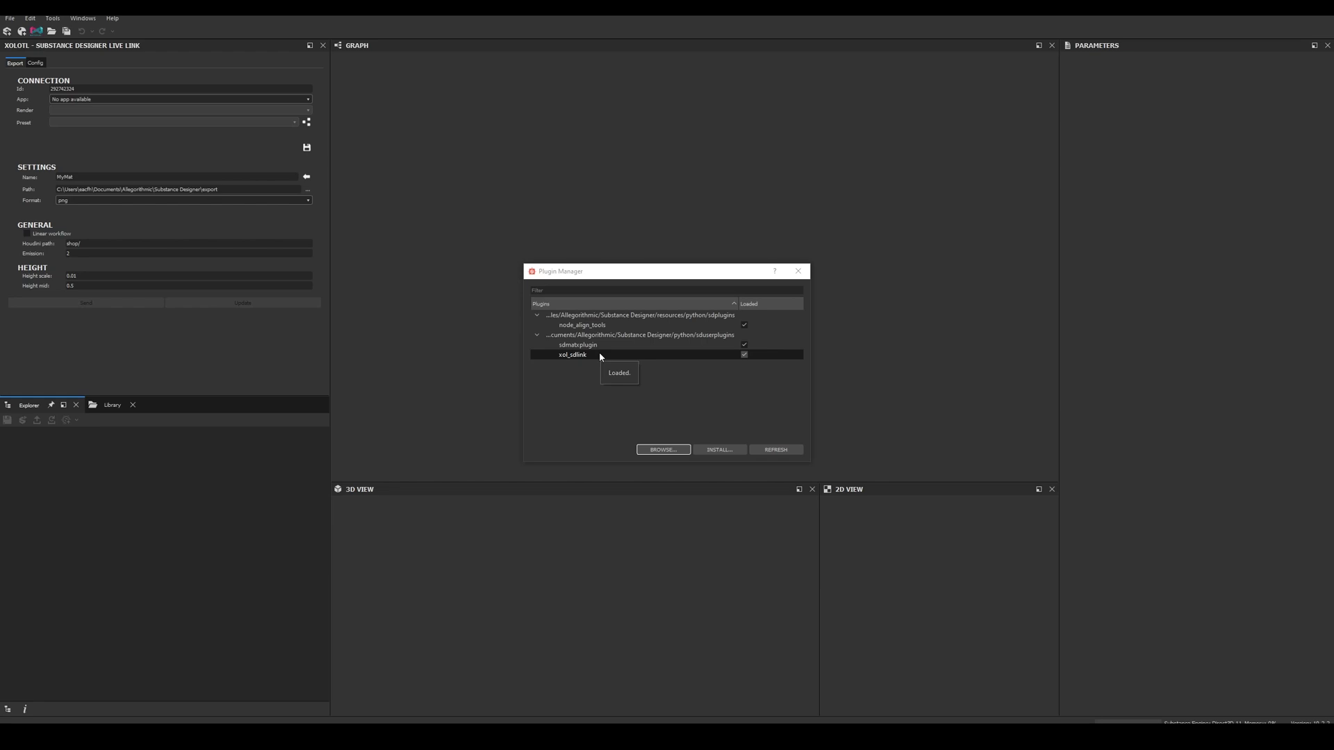
click(799, 271)
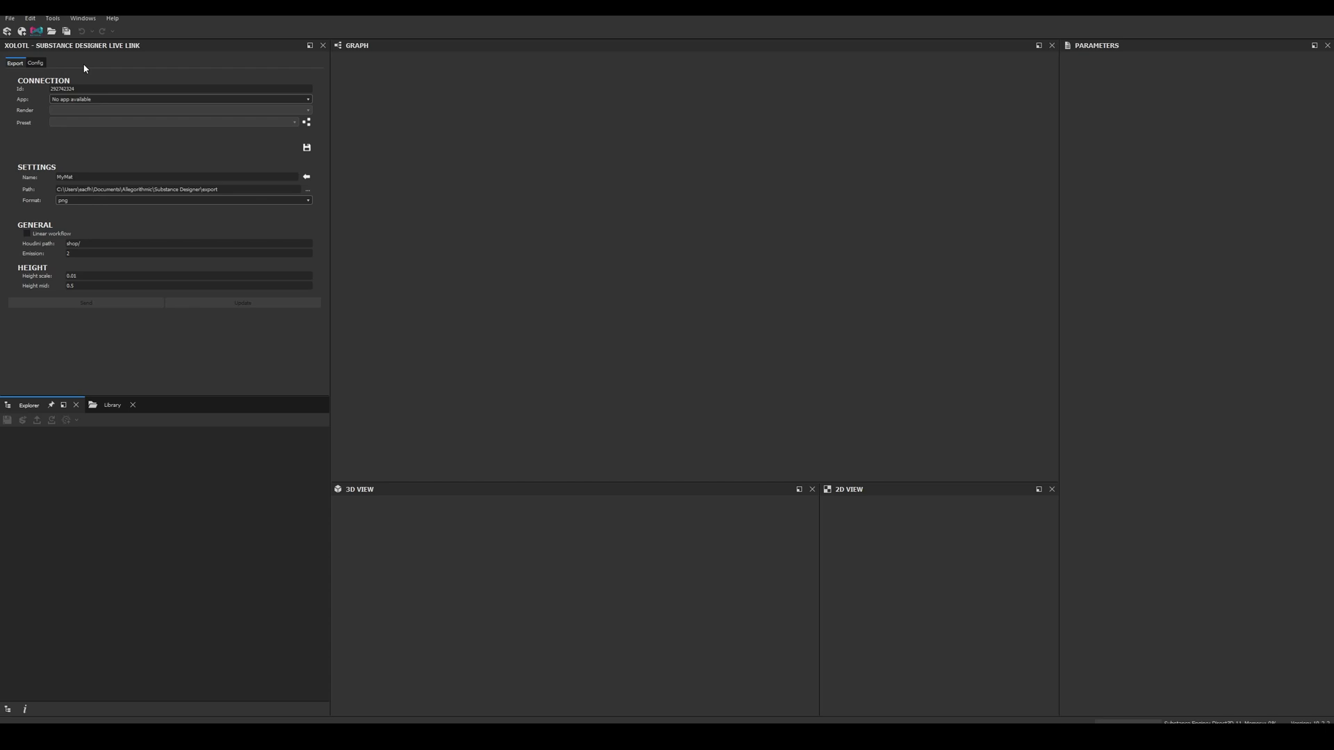
click(83, 19)
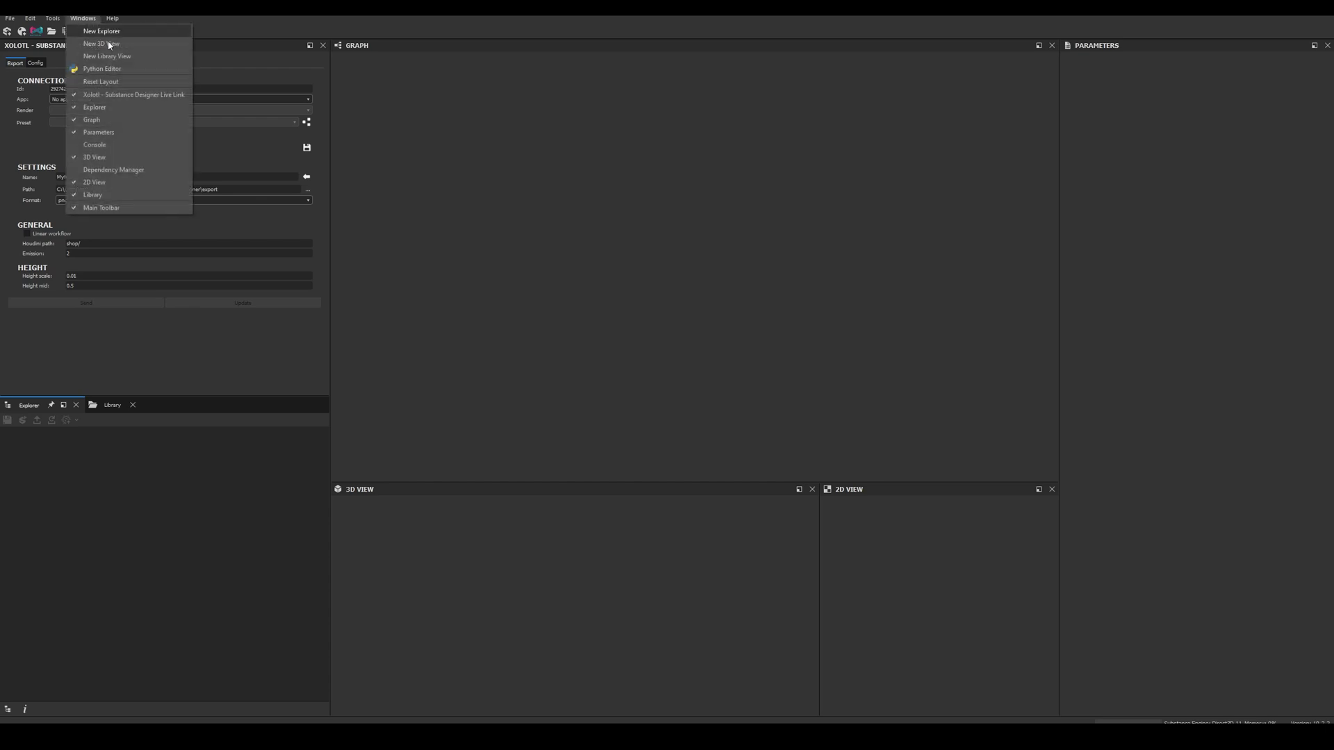
click(152, 96)
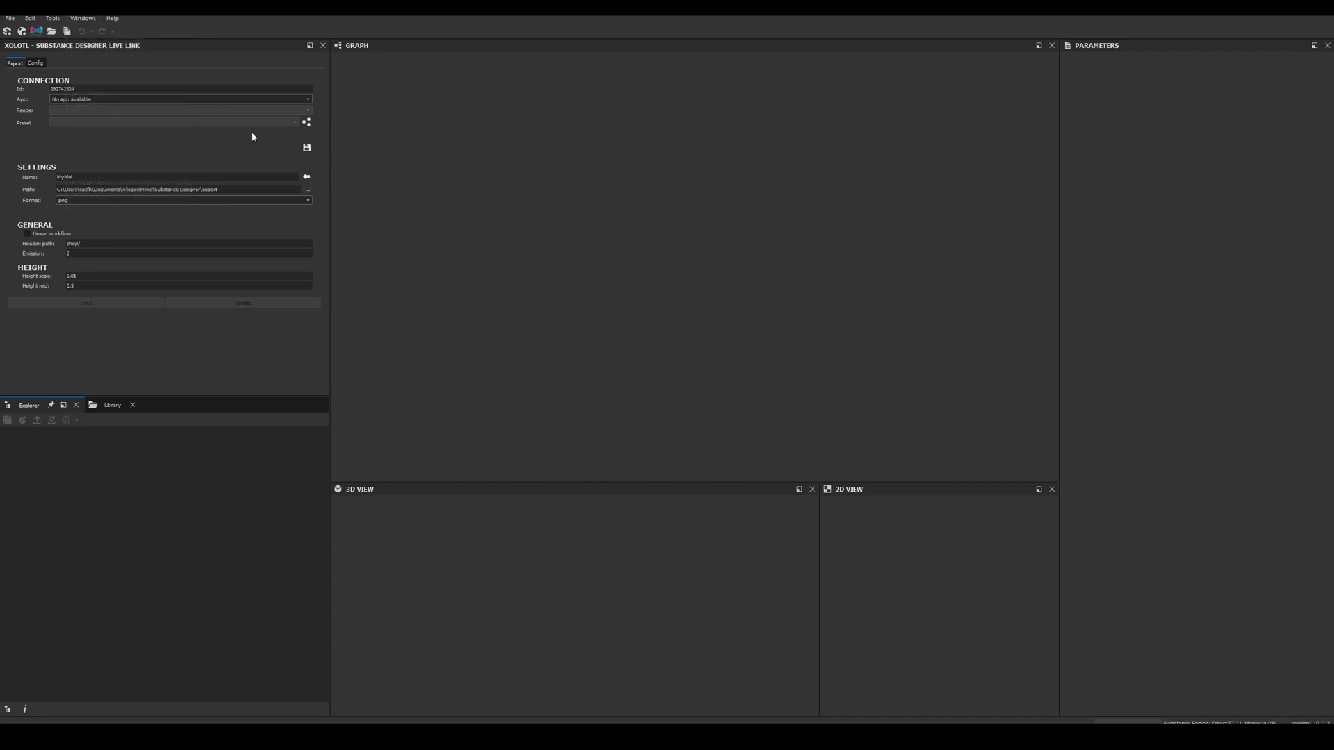
- Set the Maya version to 2020 in the live link's install configuration
click(38, 63)
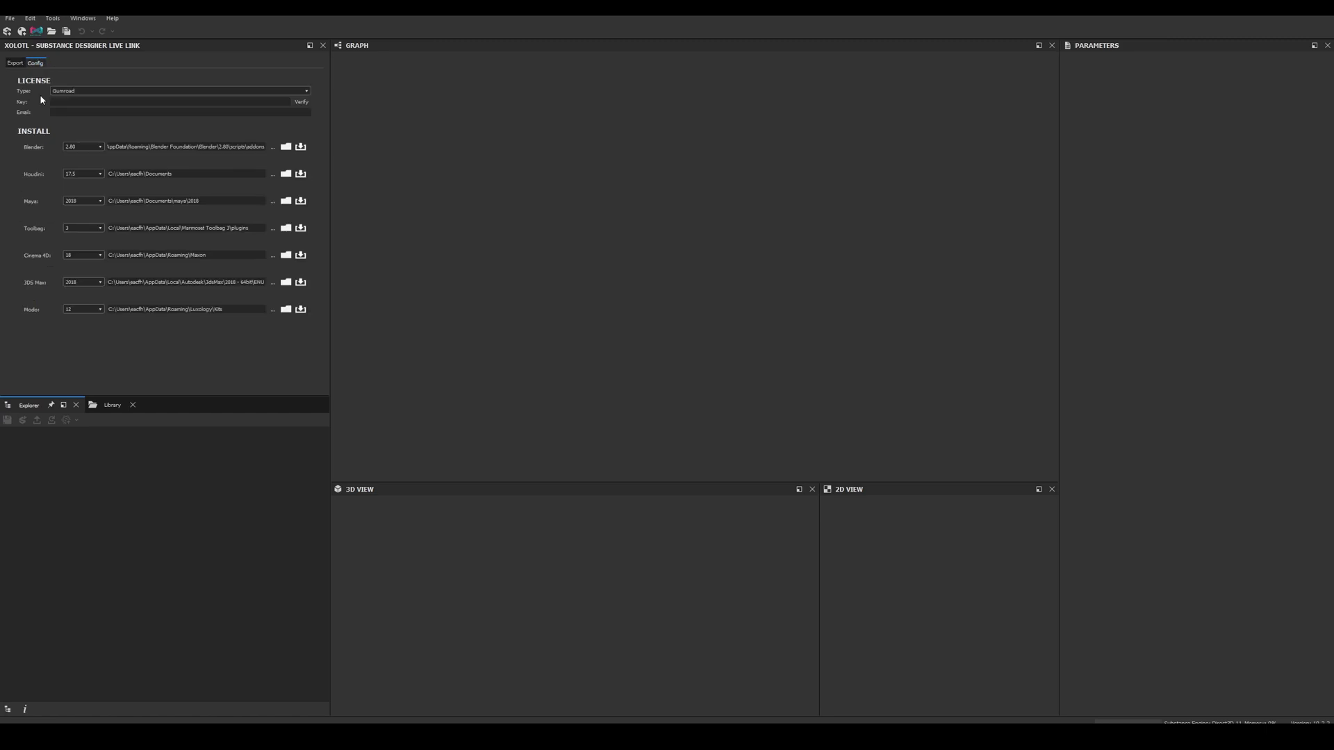
click(78, 200)
click(93, 222)
- Examine the Maya 2020 folder for the plugin's xol_sdlink scripts folder and its shelf_XolSDLink.mel file under prefs > shelves
click(285, 202)
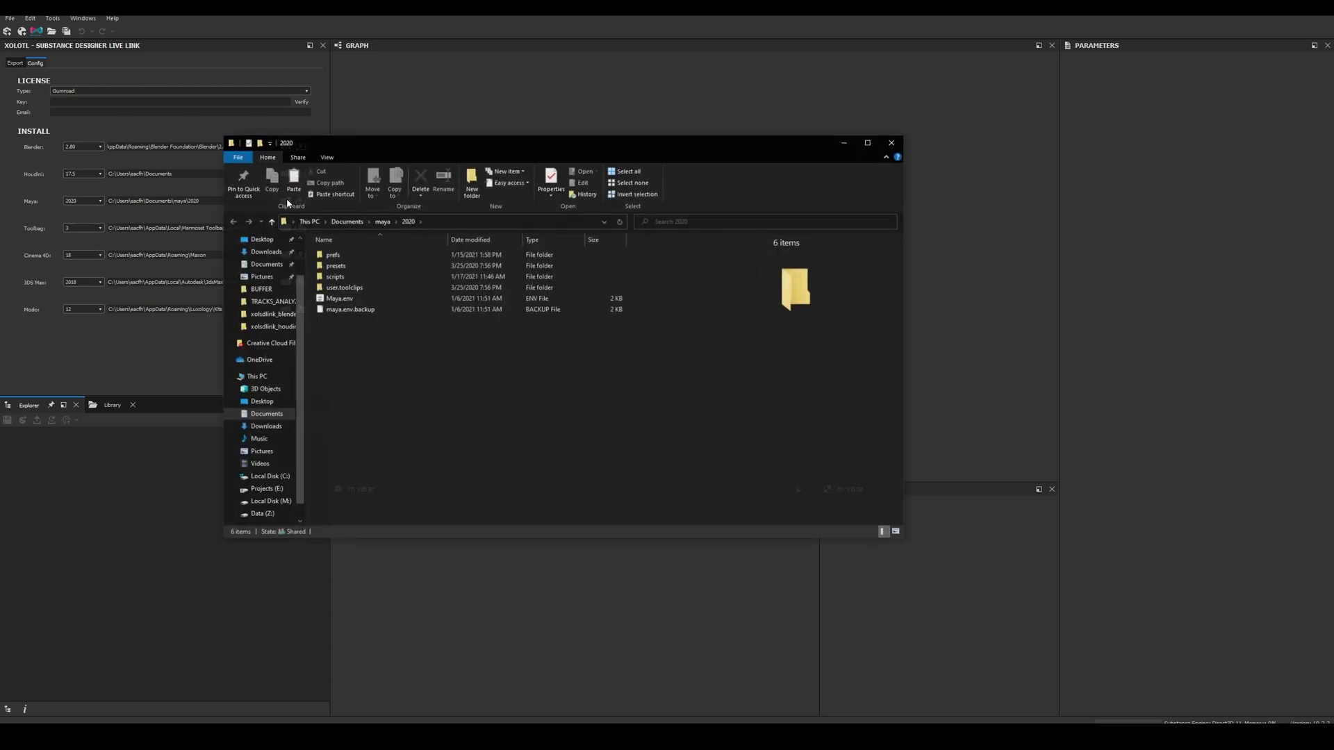
click(338, 278)
double_click(339, 278)
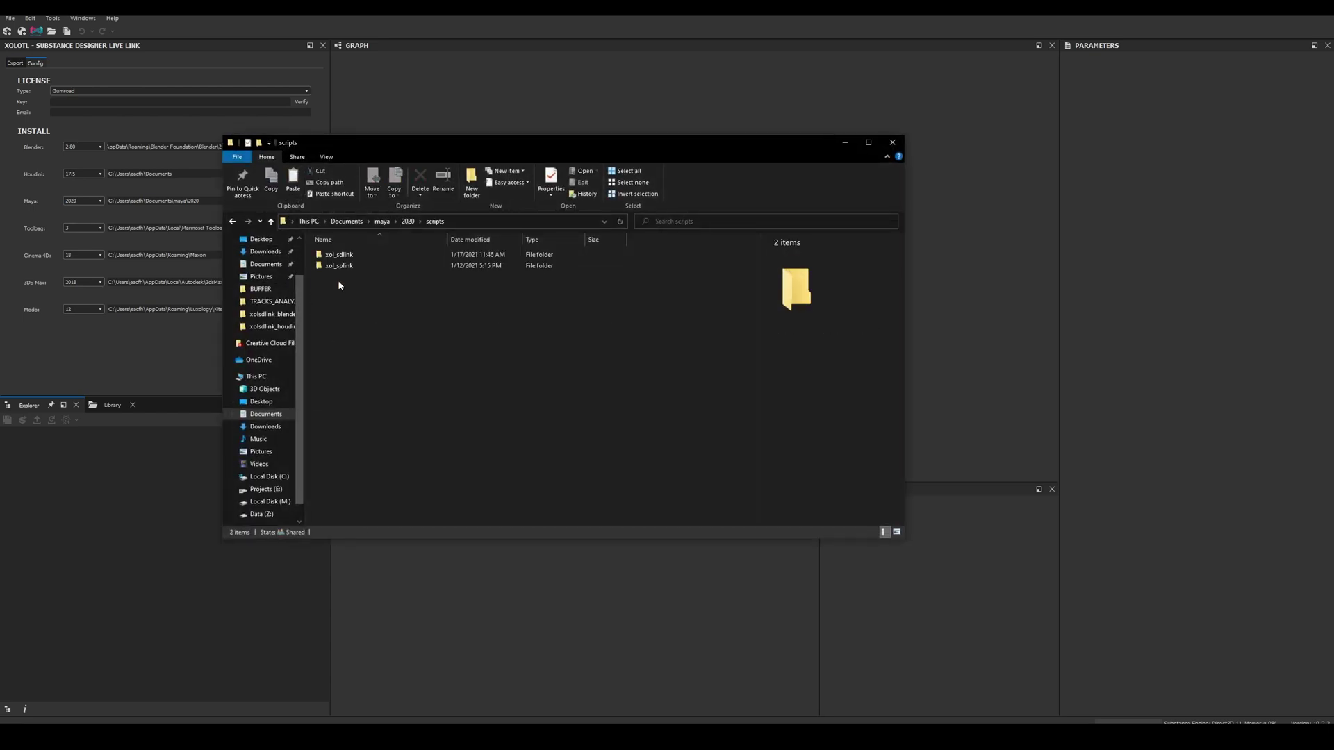
click(350, 256)
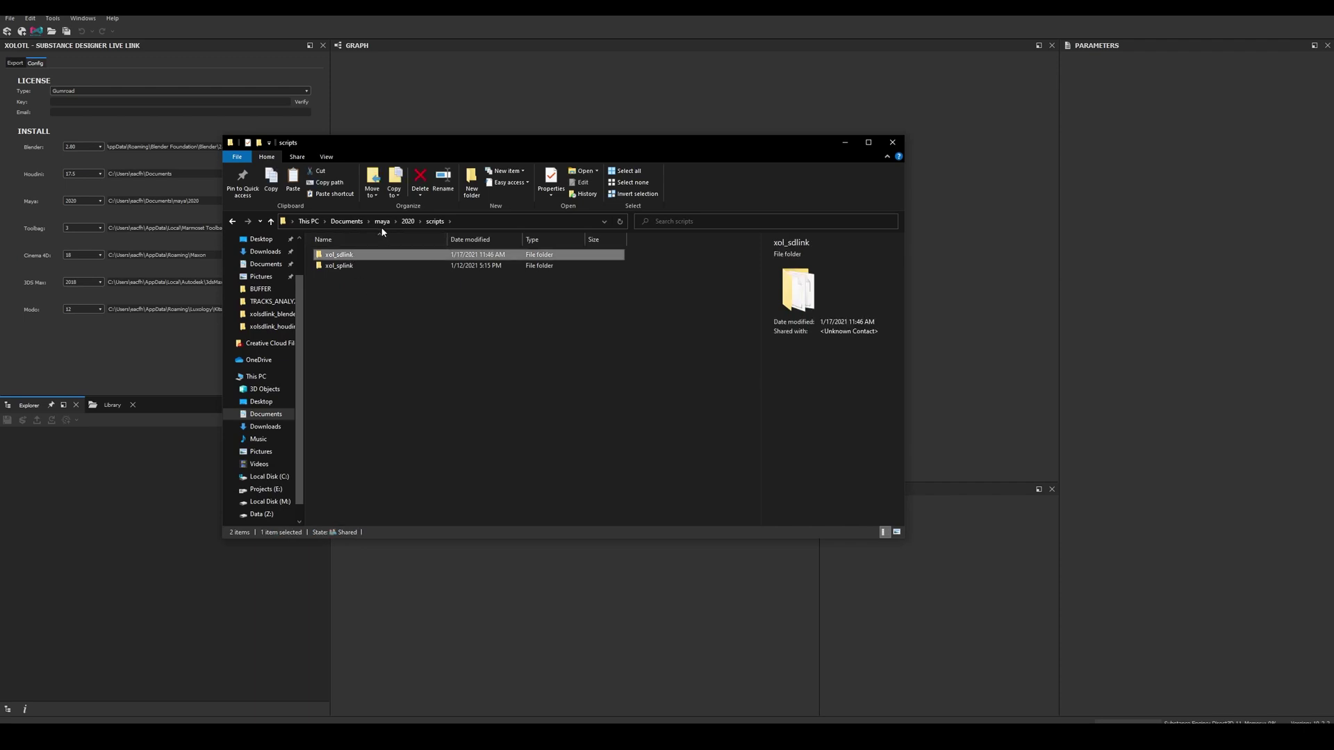
click(408, 221)
double_click(348, 255)
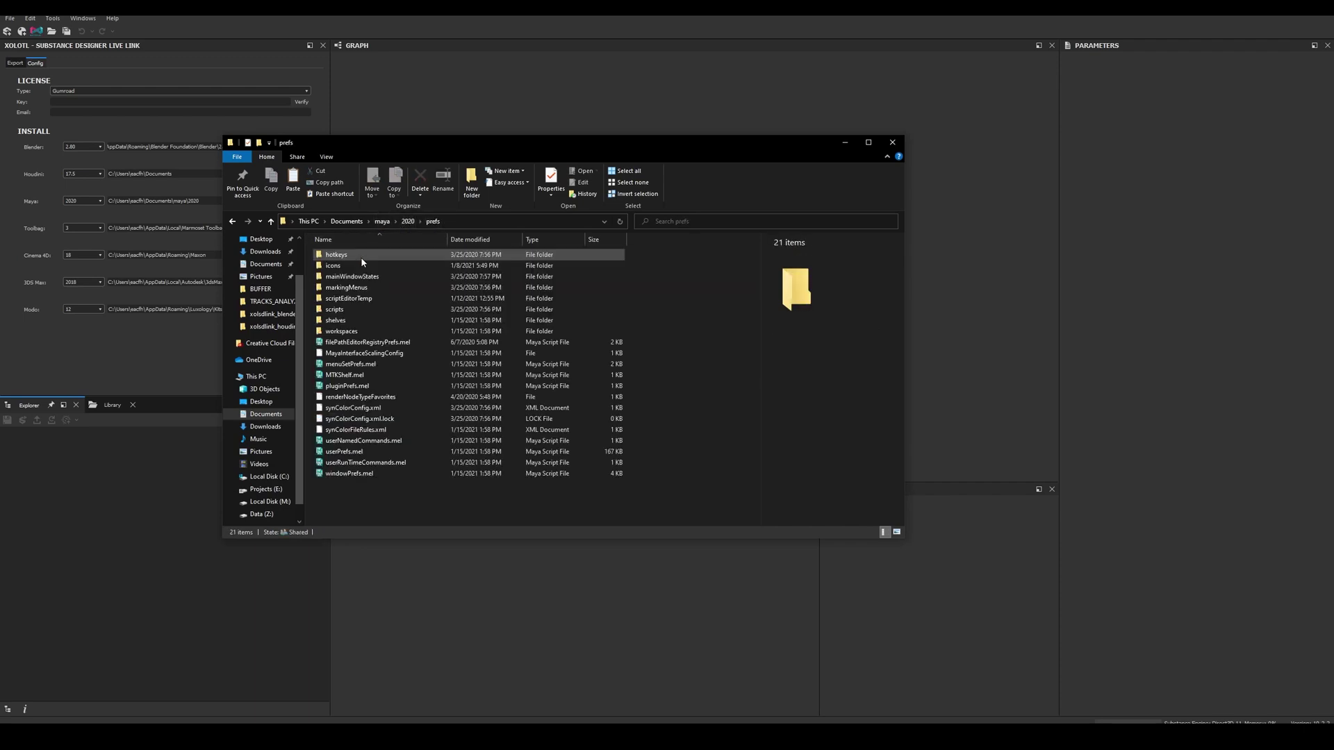
double_click(355, 321)
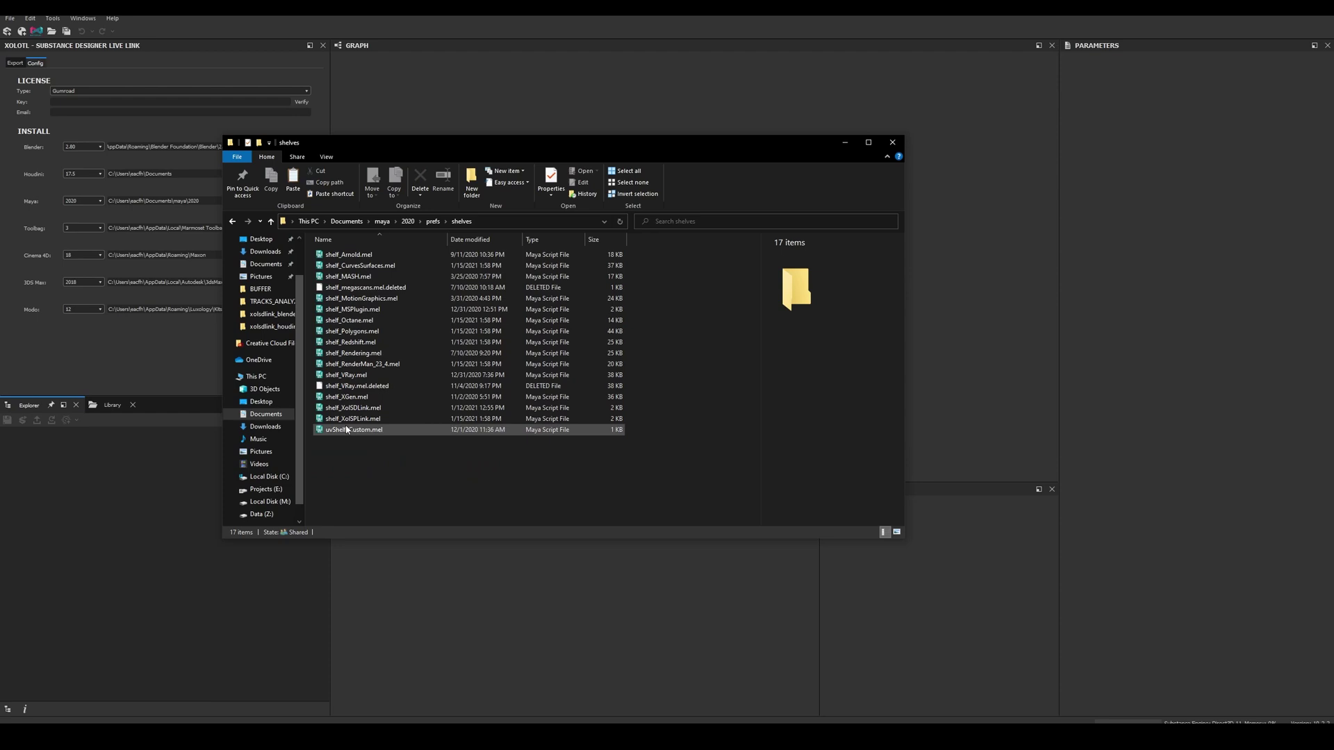
click(352, 409)
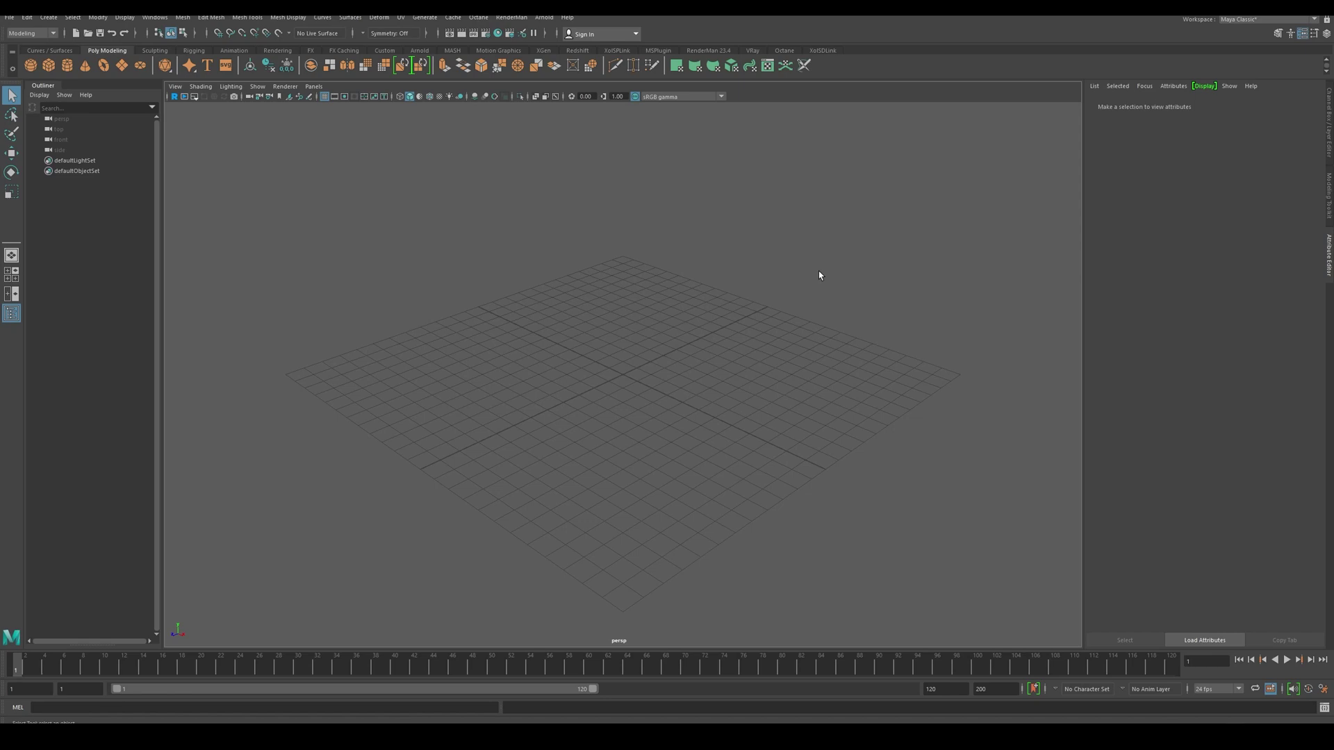
- Switch to Maya, launch the live link from the XolSDLink shelf, close its window and launch it again
click(825, 50)
click(30, 66)
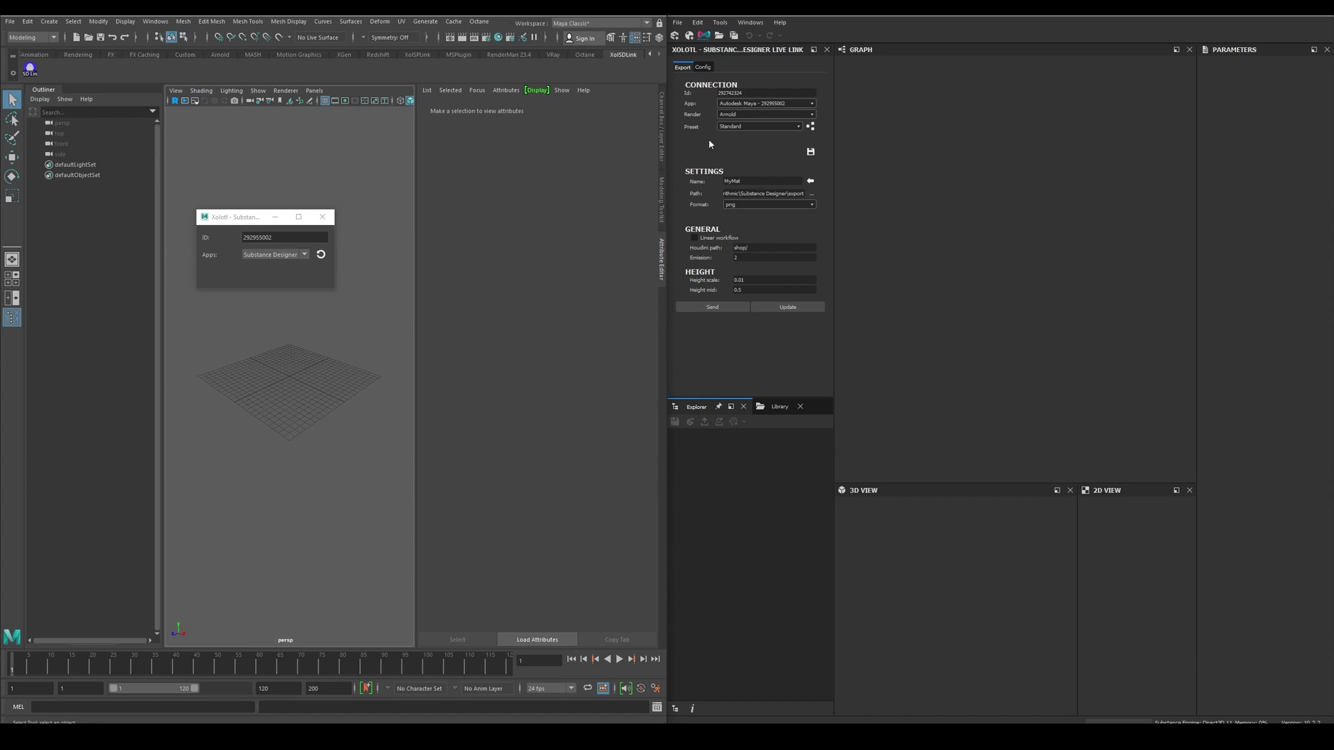
click(322, 217)
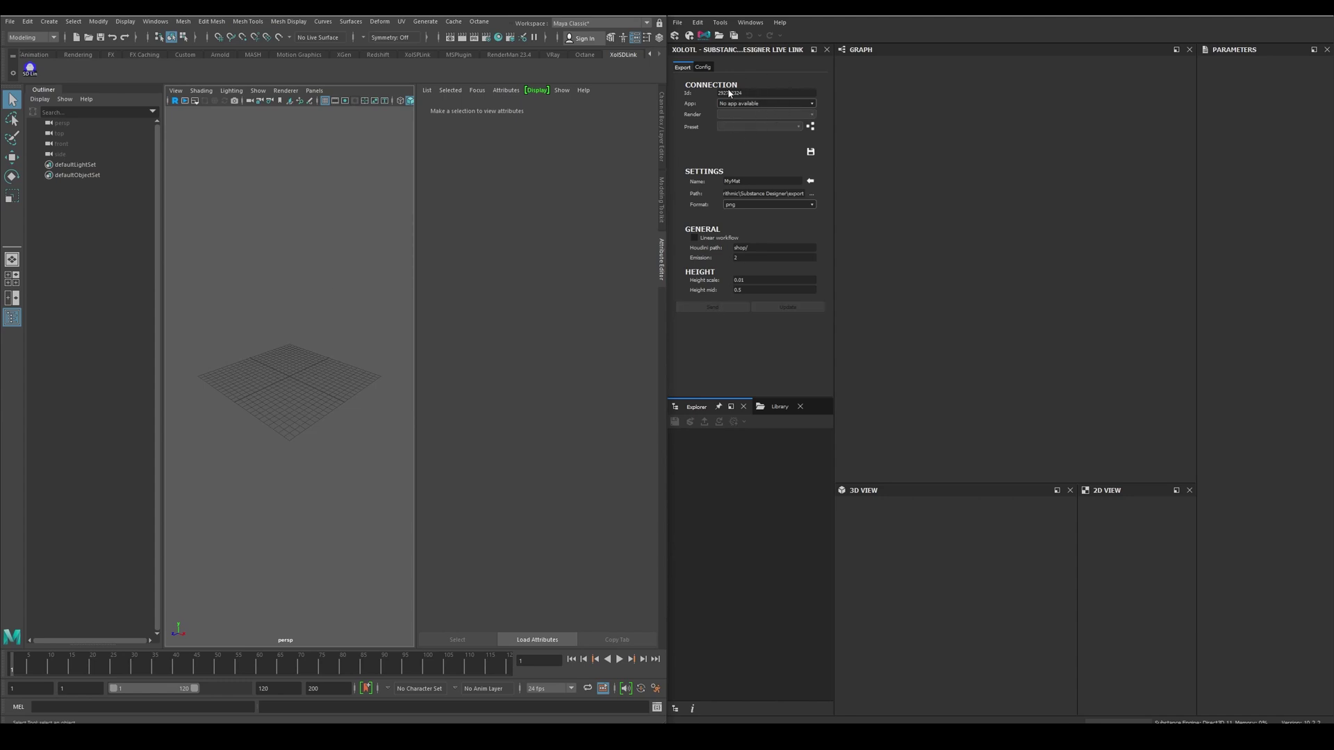
click(30, 69)
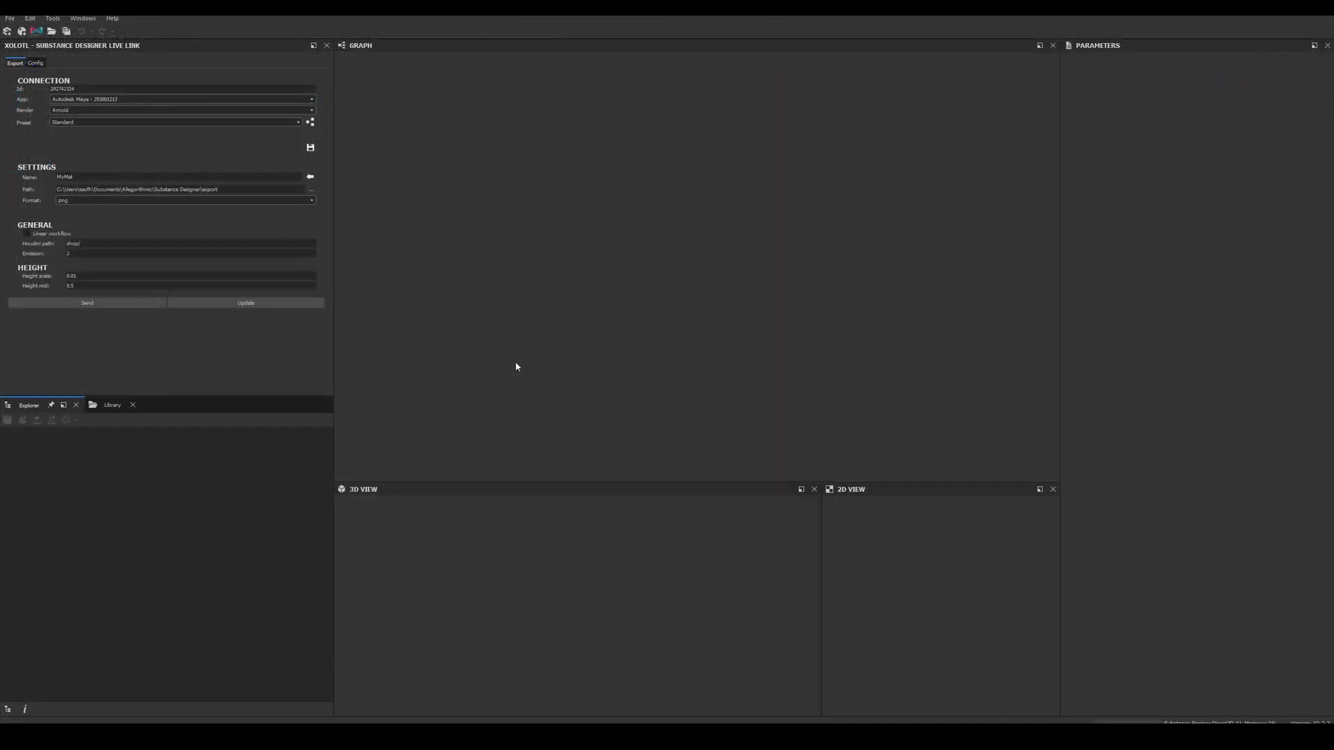
- Open Substance Designer's Python Editor, paste the license key into the live link configuration and verify it
click(52, 18)
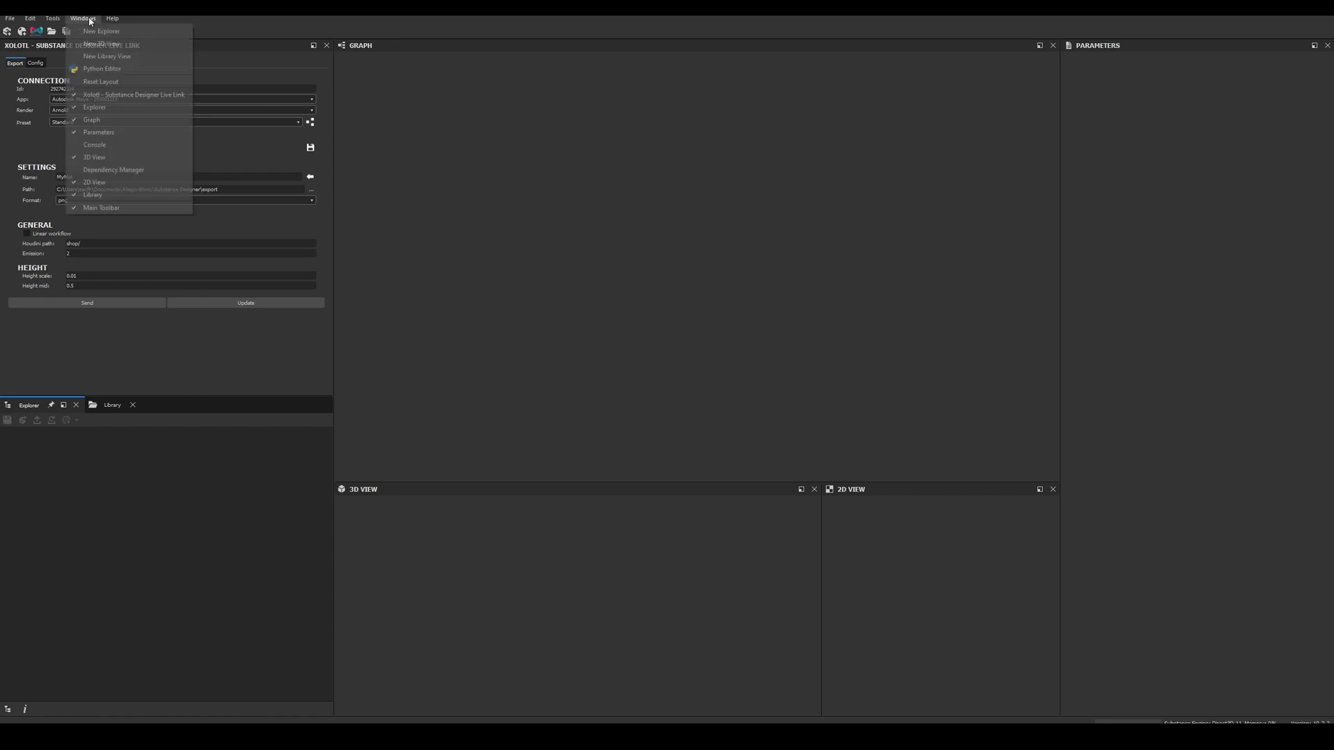
click(102, 61)
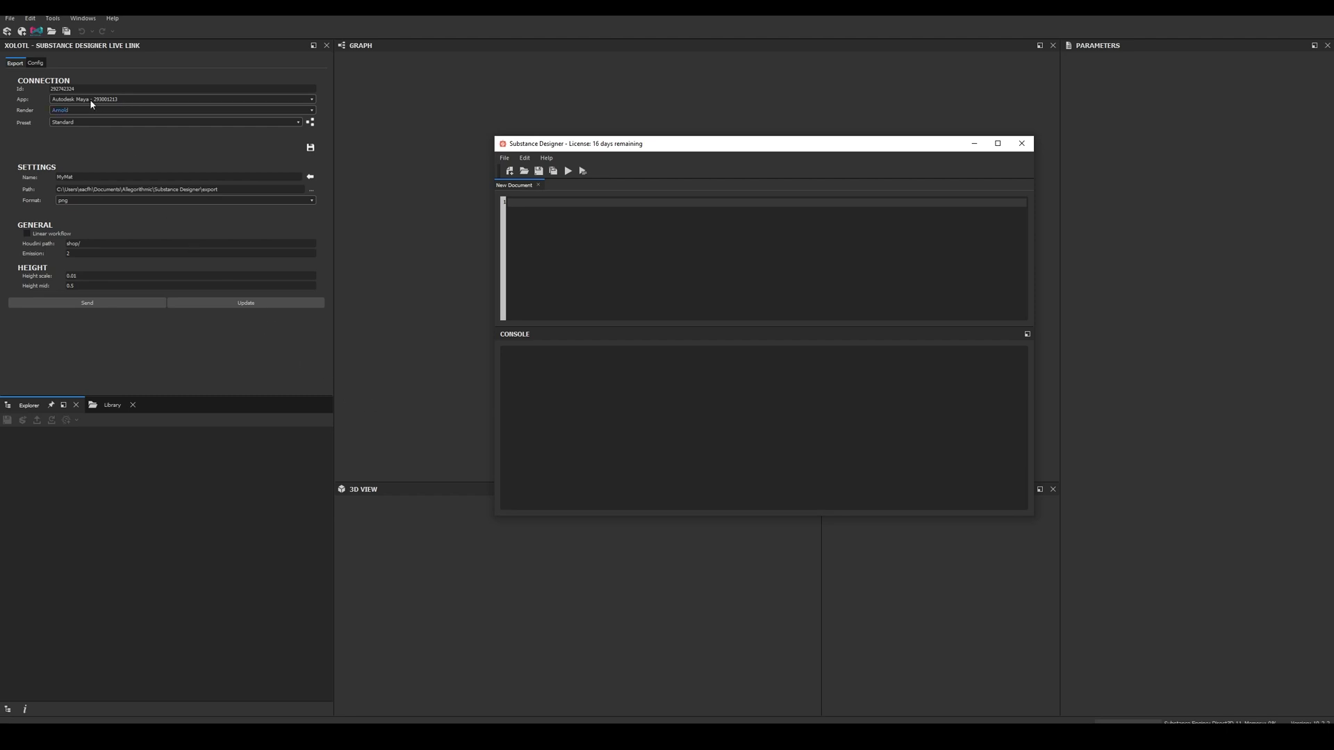
click(36, 64)
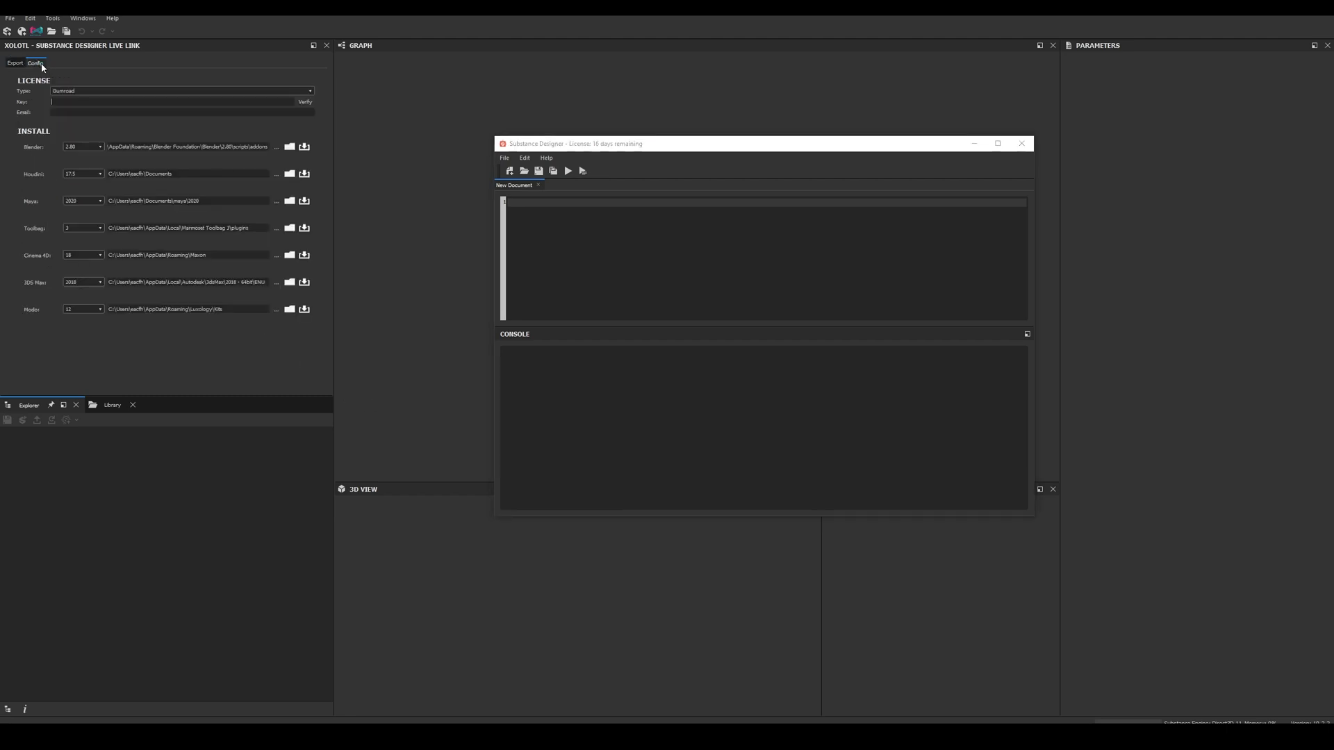
right_click(109, 103)
click(146, 157)
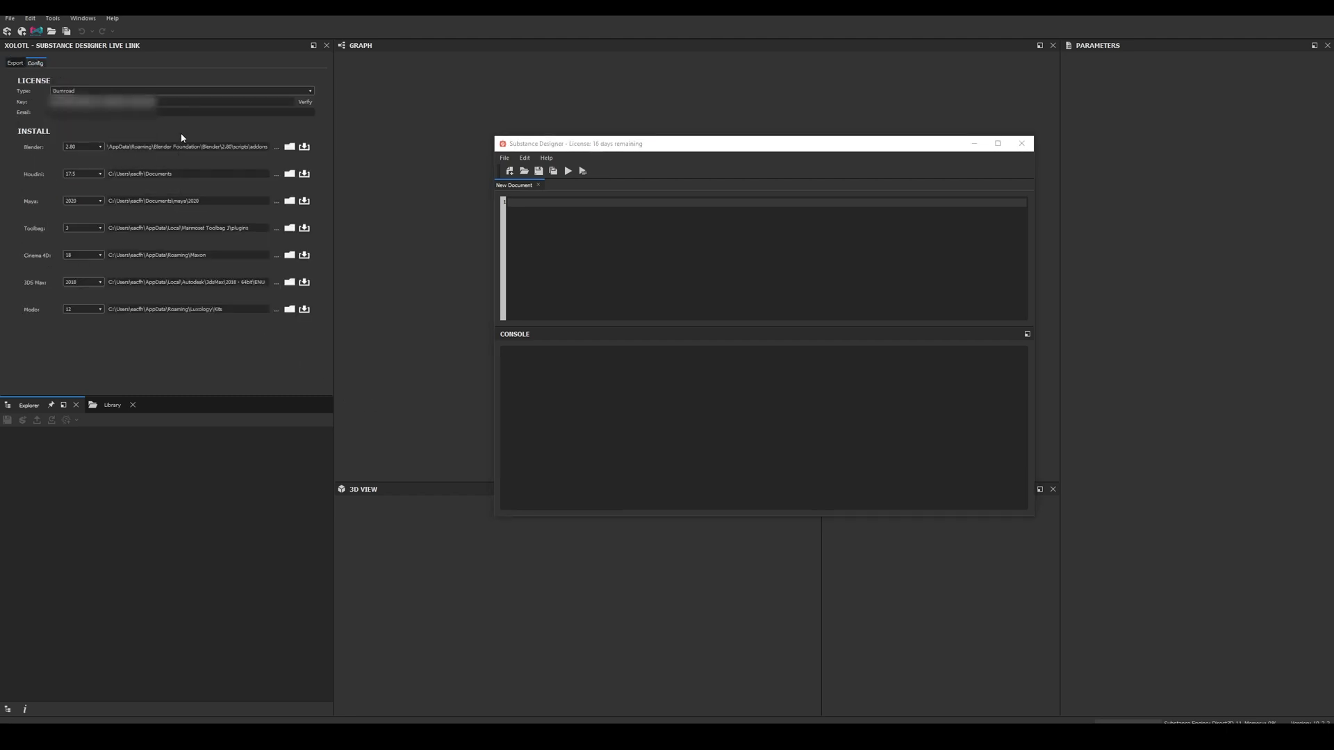
click(304, 102)
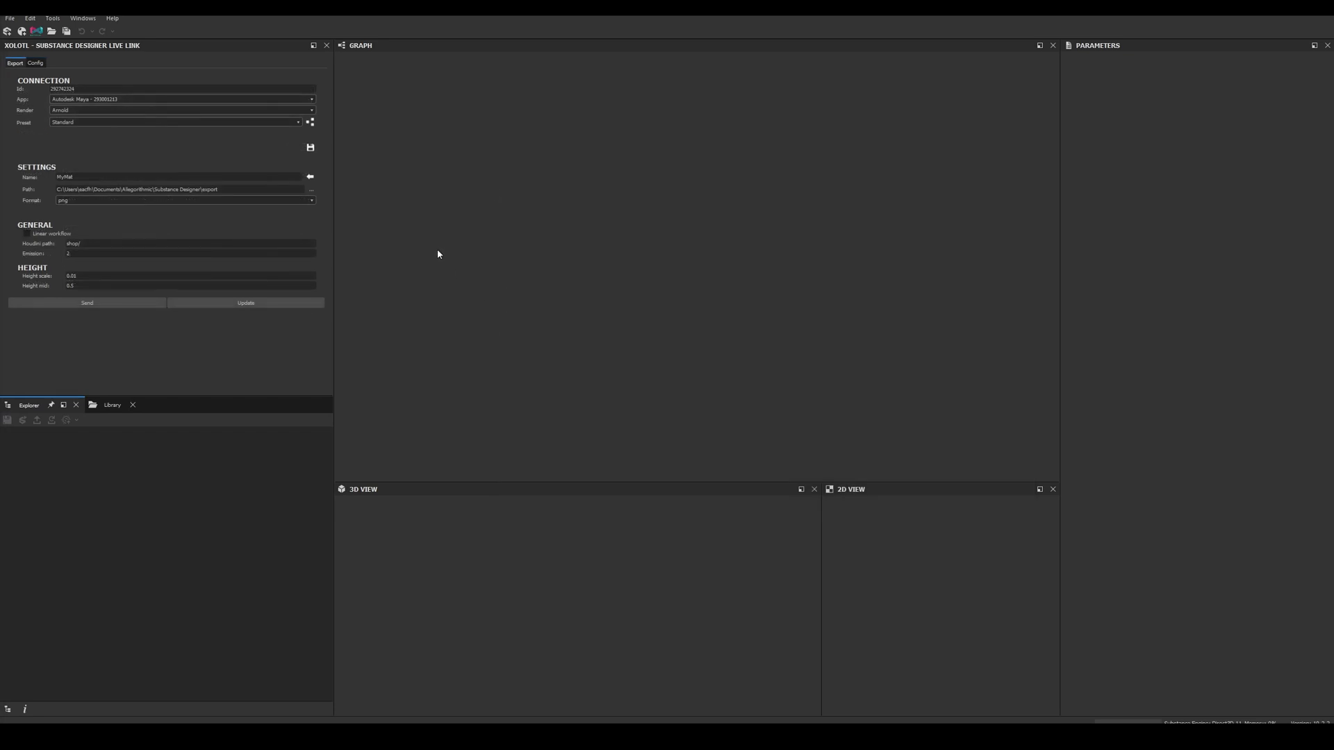
- Keep Autodesk Maya as the connected app, set the renderer to Renderman and keep the Standard preset
click(196, 101)
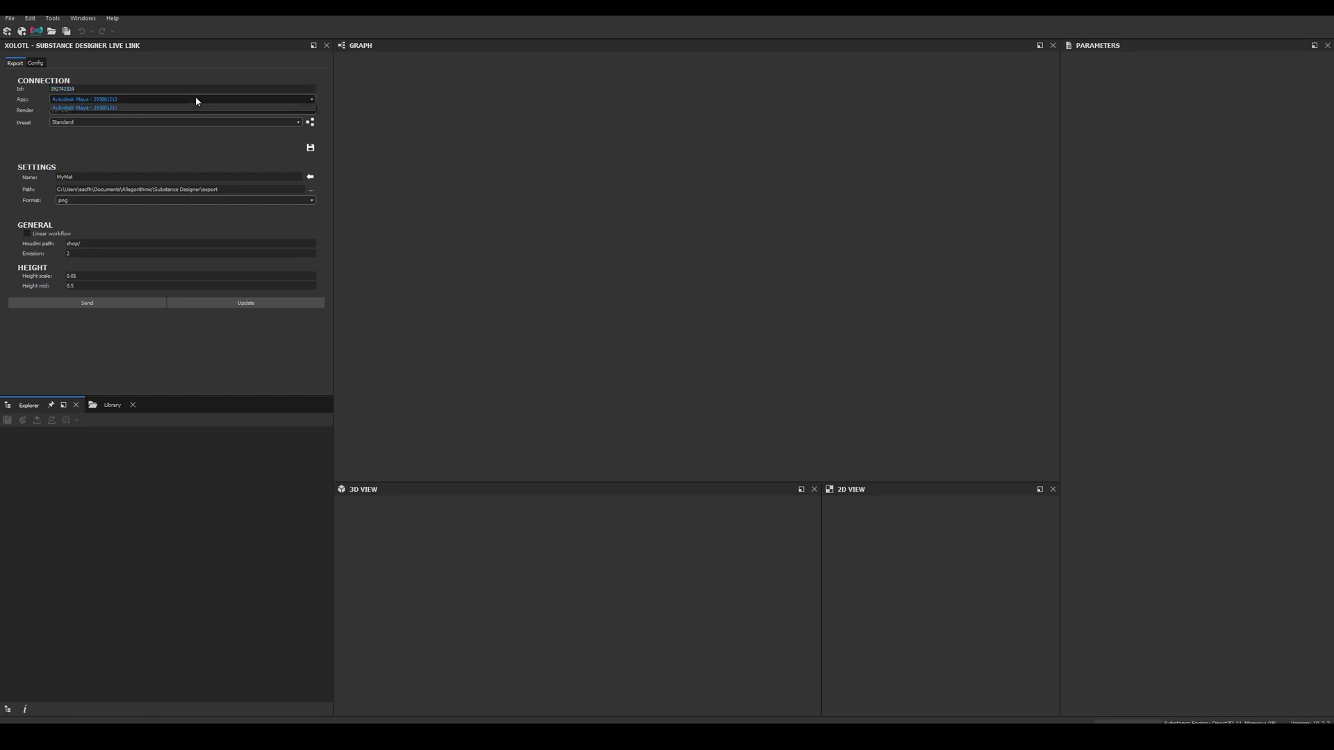
click(196, 101)
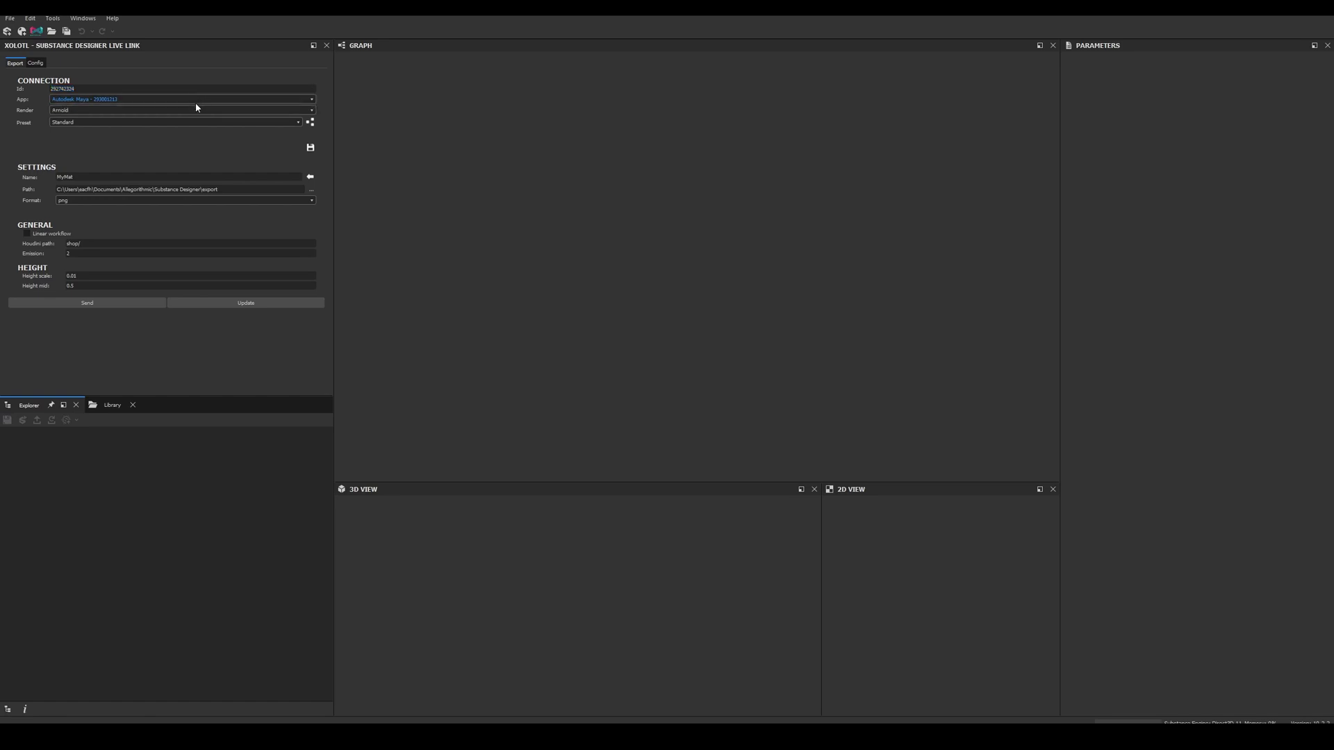
click(196, 112)
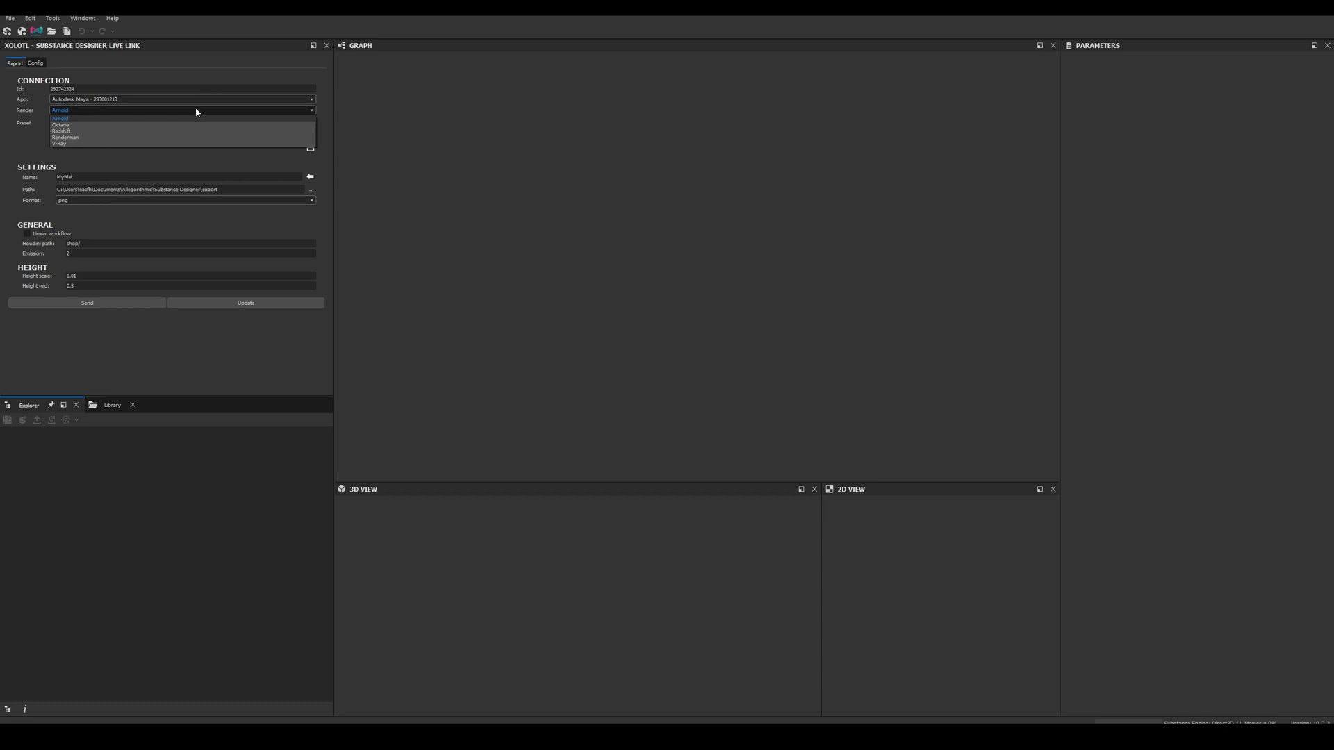
click(195, 109)
click(194, 107)
click(194, 138)
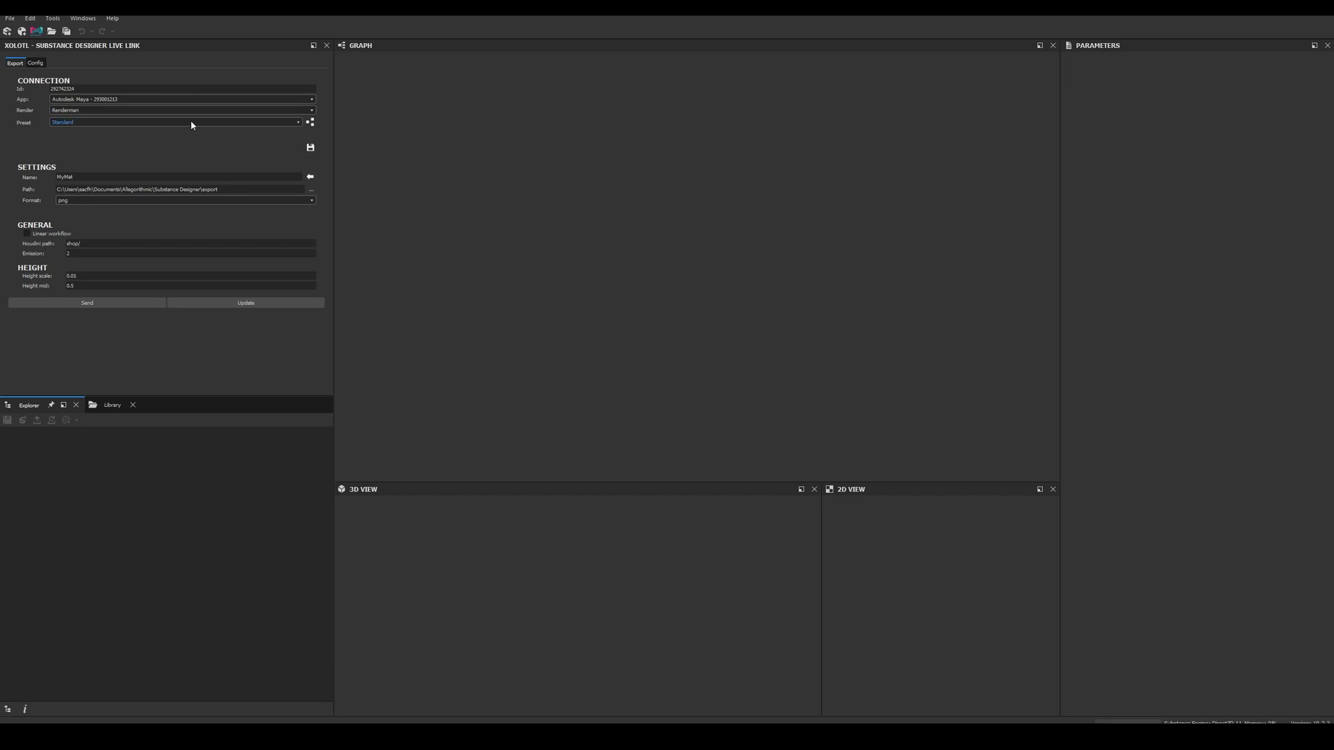
click(192, 123)
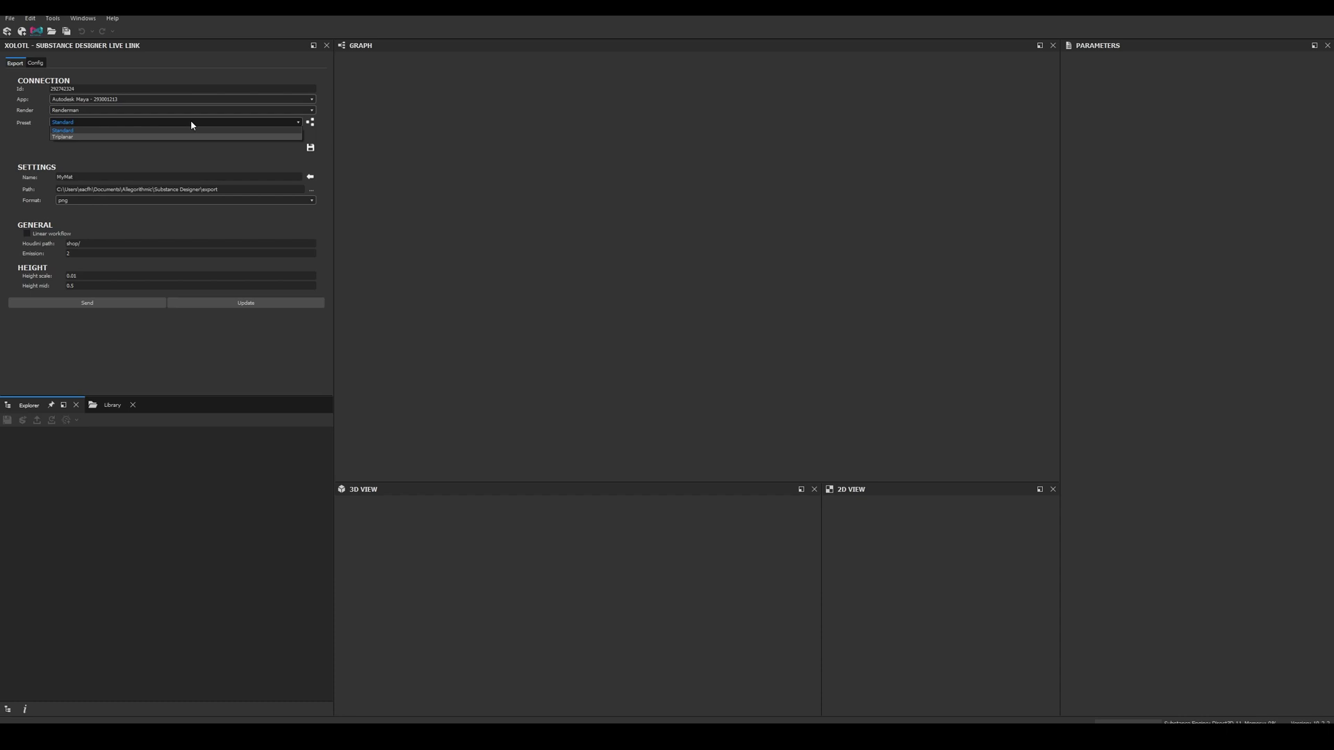
click(192, 123)
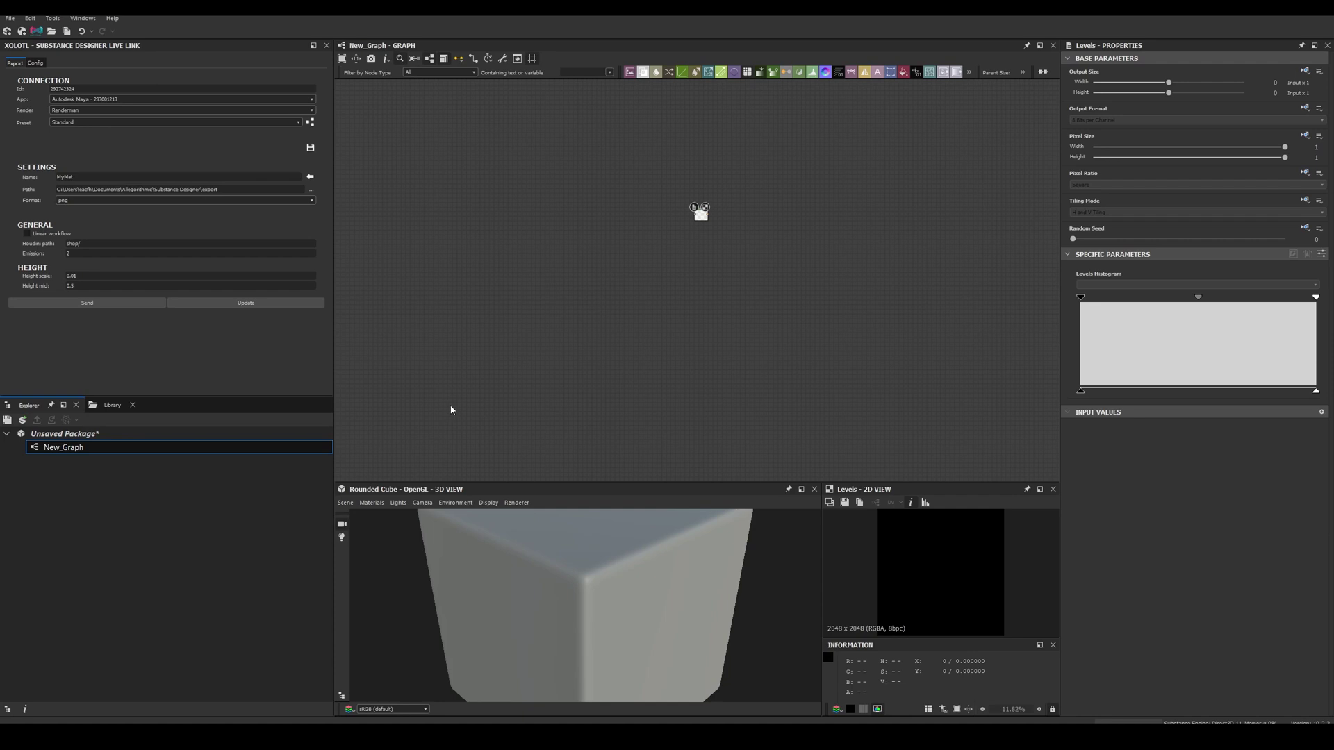
- Generate the Standard preset's output nodes in New_Graph twice
click(311, 123)
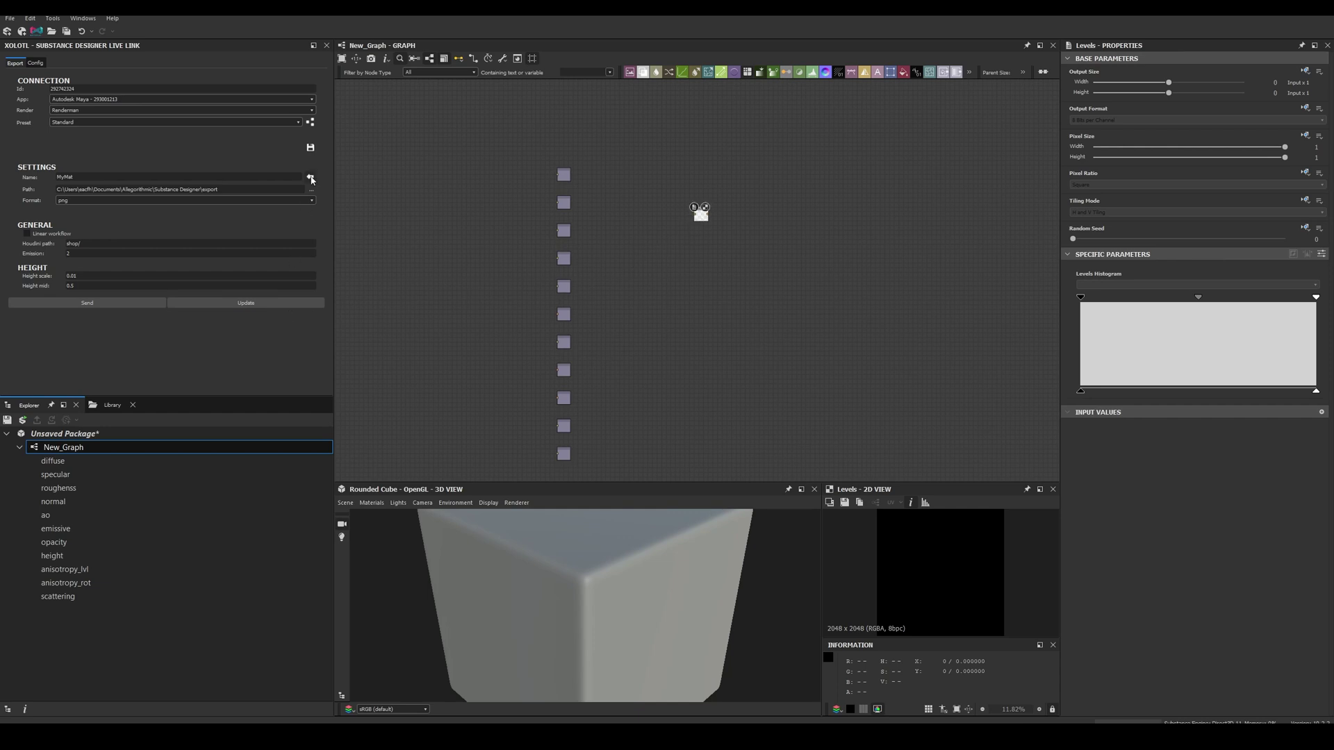
click(311, 122)
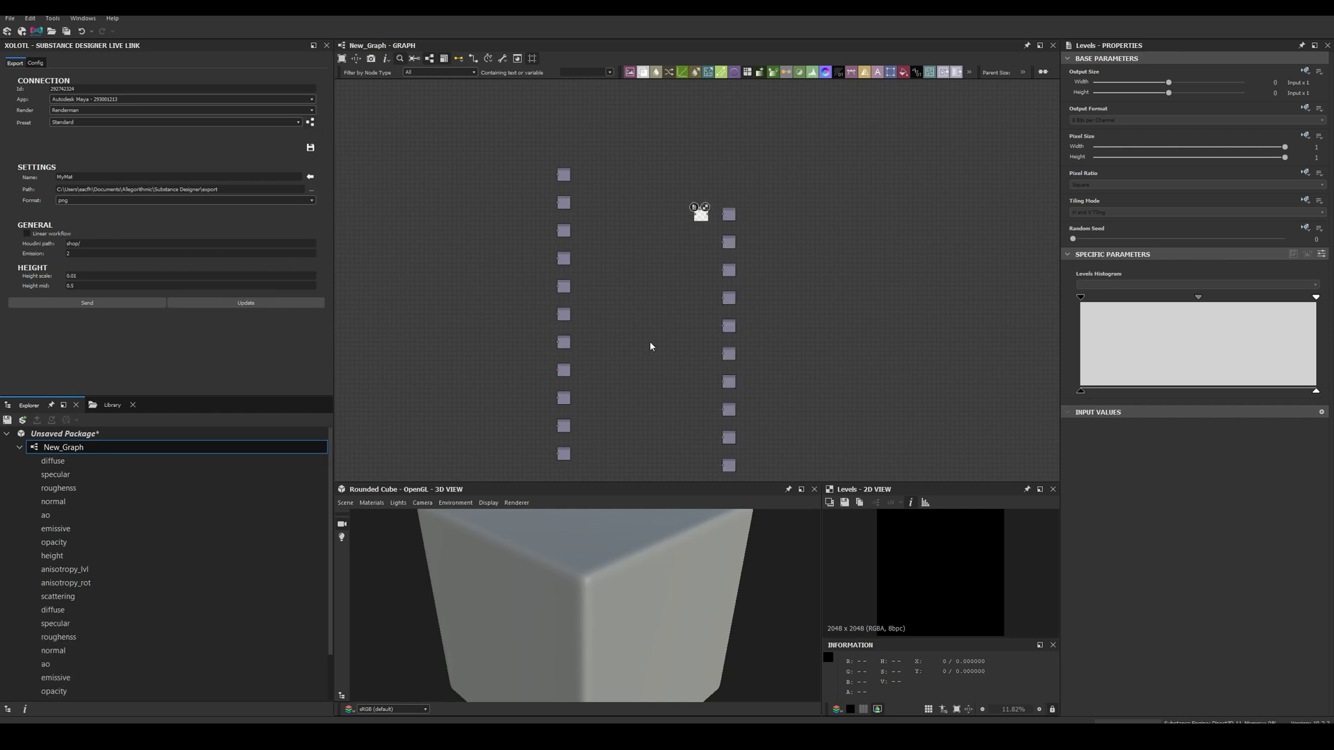
- Delete the lower eight output nodes of the second column and select the top node of the first column
middle_drag(651, 346, 586, 283)
scroll(586, 283, down, 1)
drag(594, 215, 712, 382)
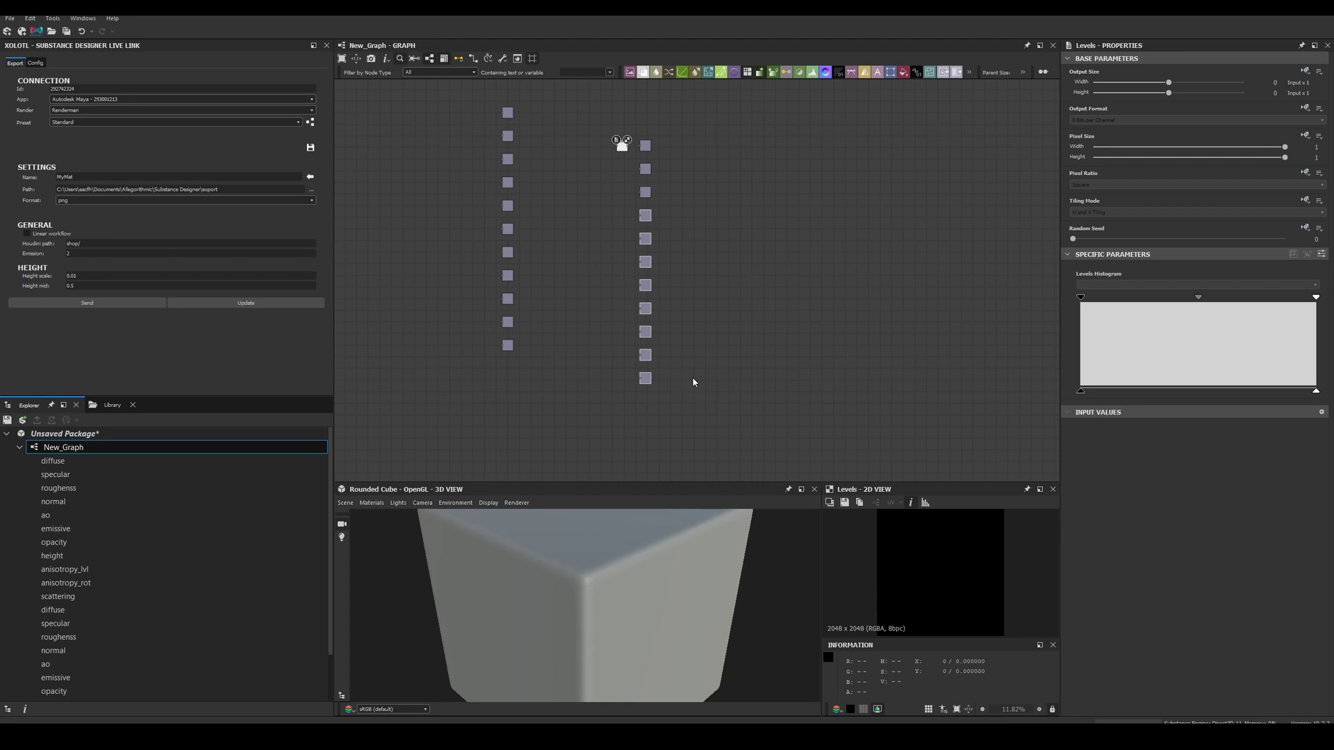
key(Delete)
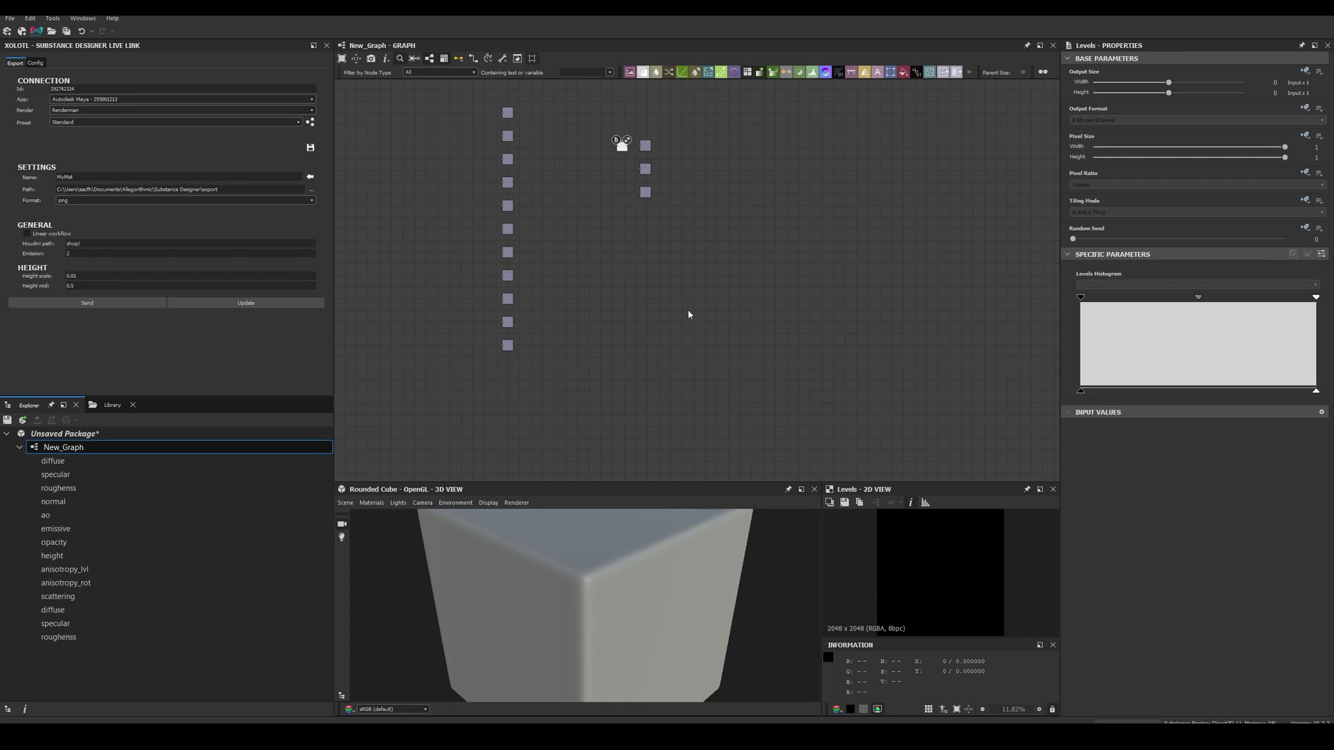
click(508, 113)
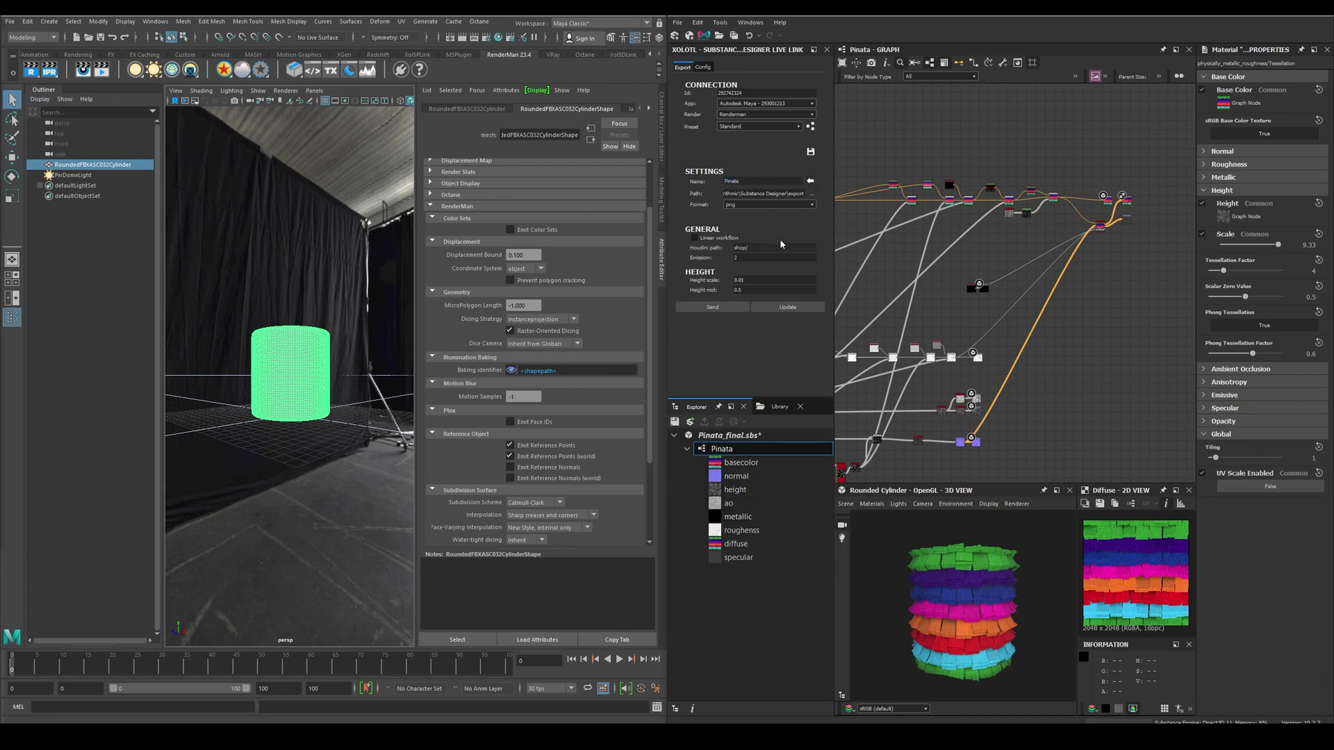
- Review the export path and png format, set the height scale to 7, and update the Pinata material in Maya
drag(742, 195, 810, 202)
click(798, 206)
click(798, 208)
click(728, 241)
click(726, 280)
text(7)
click(777, 310)
- Assign the Pinata material to the rounded cylinder in Maya and view it from another angle
click(314, 382)
right_drag(309, 359, 386, 639)
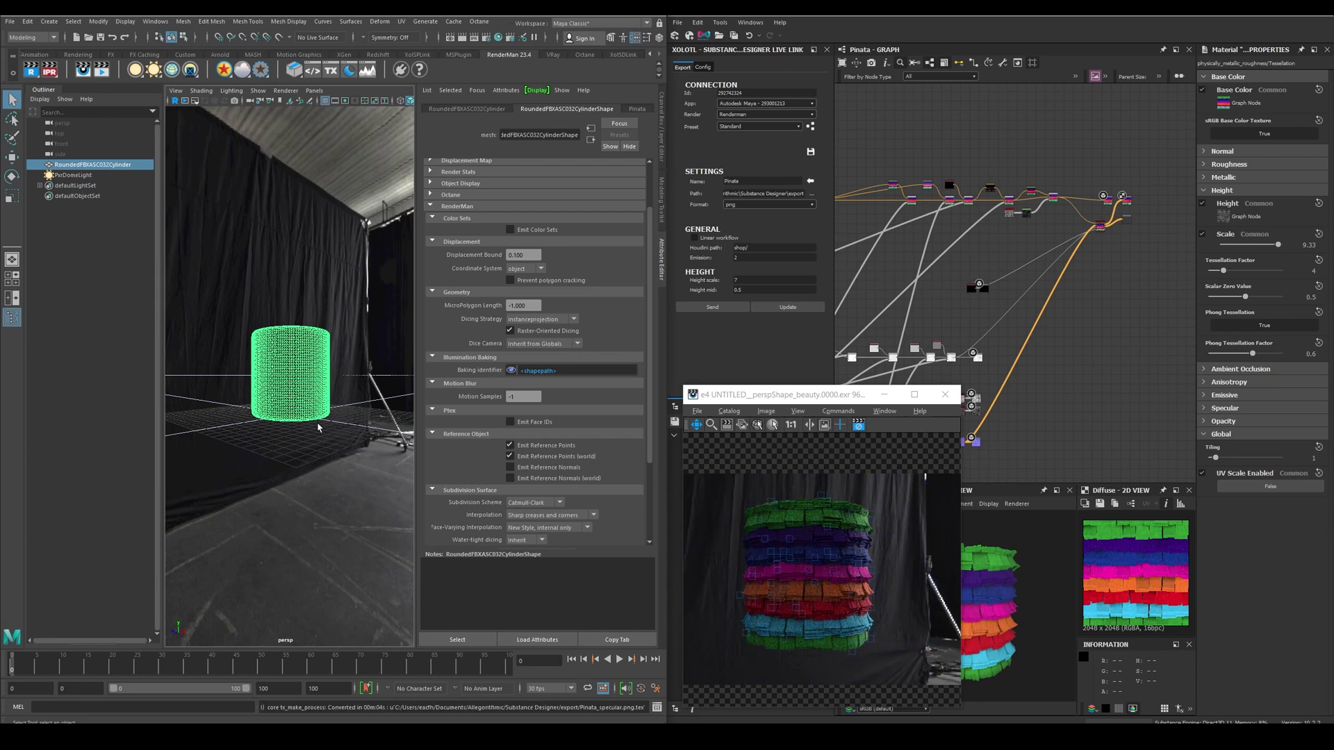
alt+drag(317, 433, 276, 442)
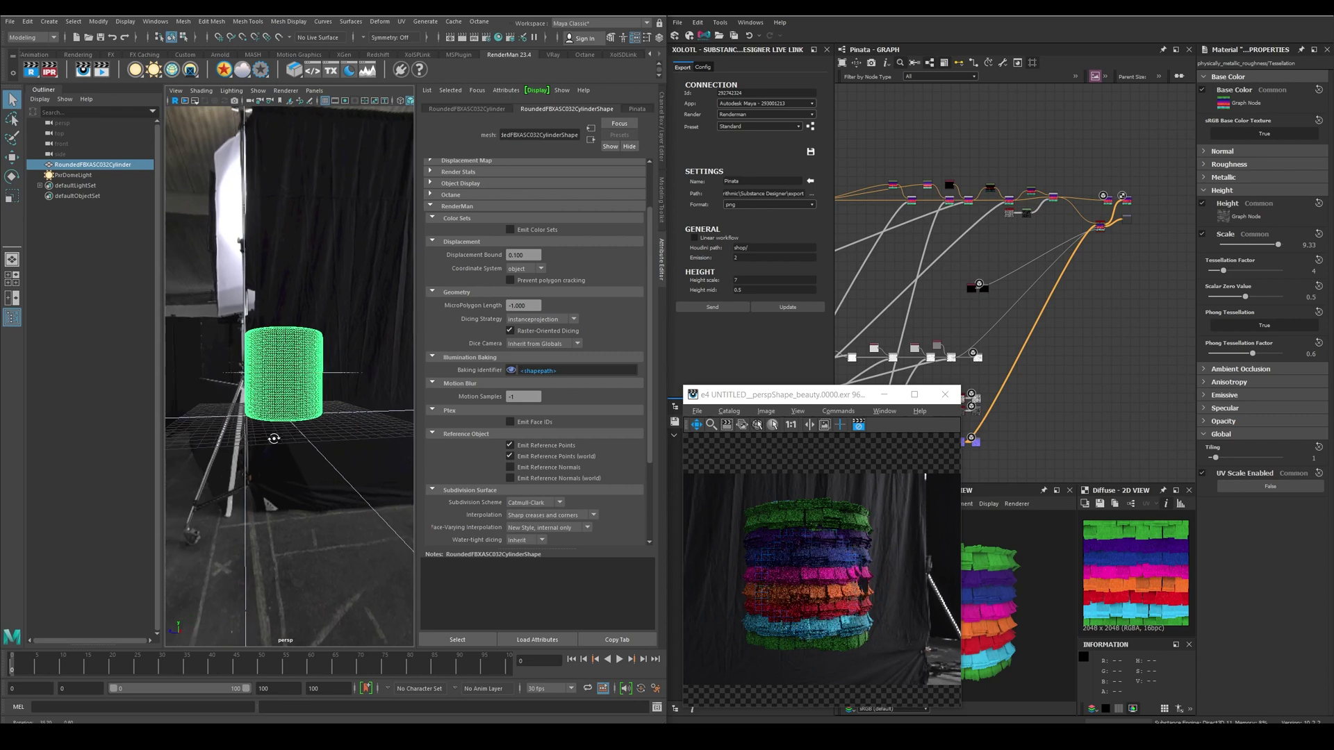